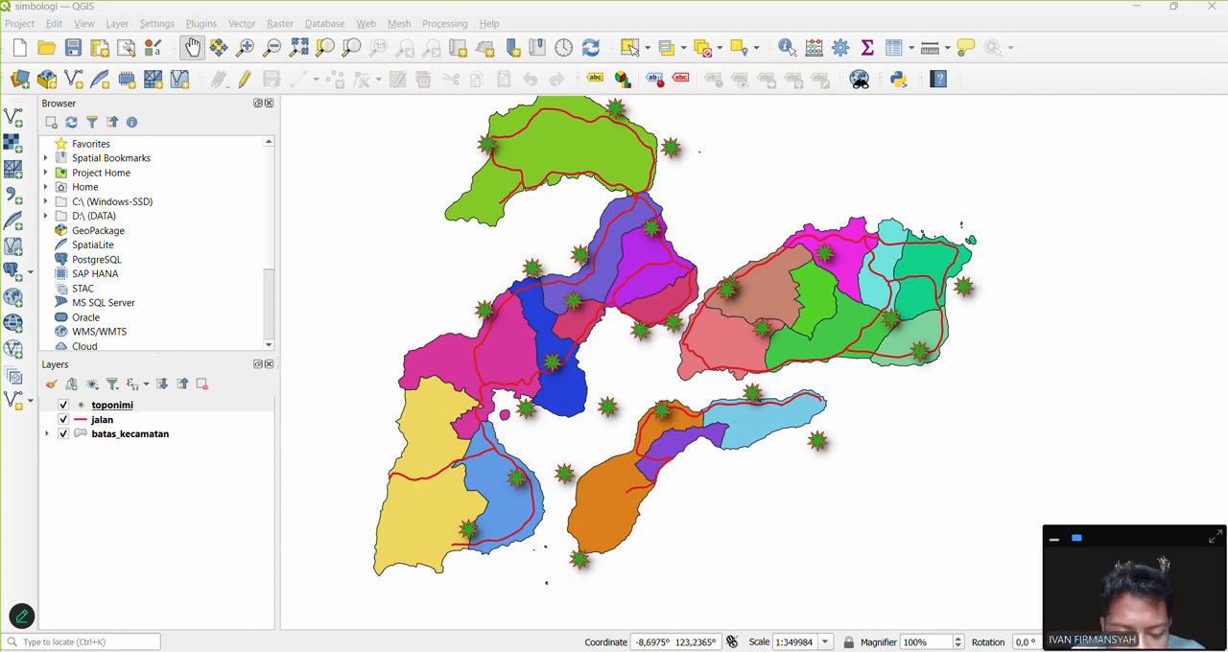
Step: Look over the open GeoServer pages in the browser, and return to QGIS to view the layers on the map
{"action": "left_click", "coordinate": [706, 650]}
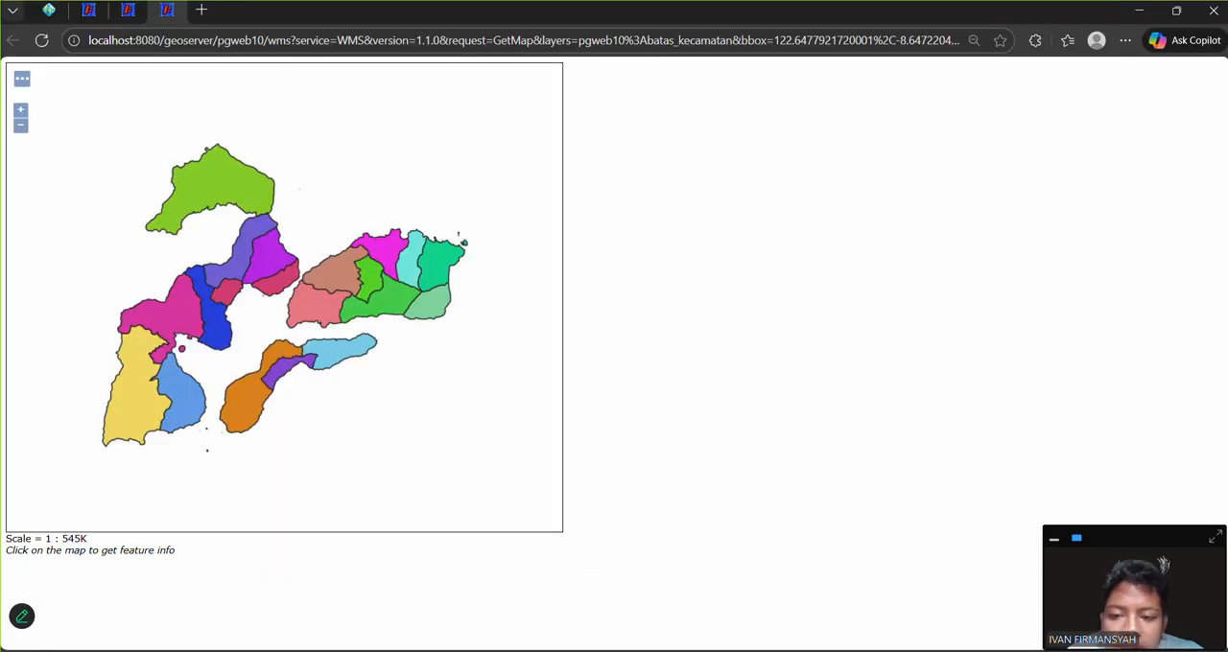
{"action": "left_click", "coordinate": [48, 9]}
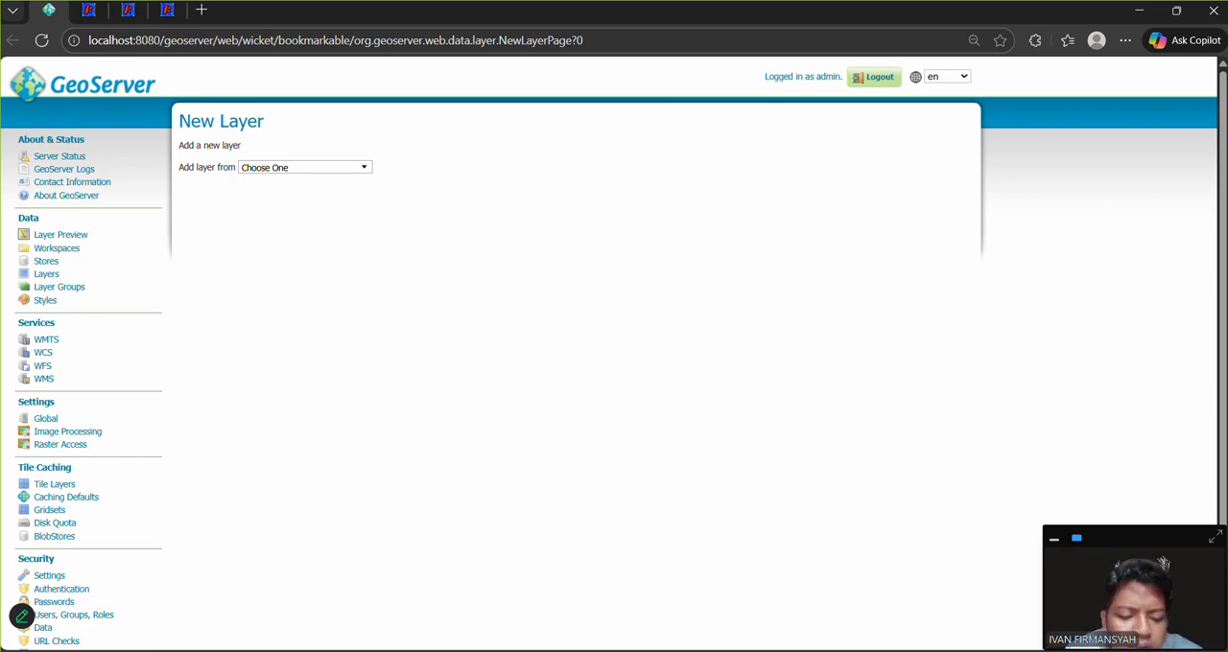
{"action": "key", "text": "alt+Tab"}
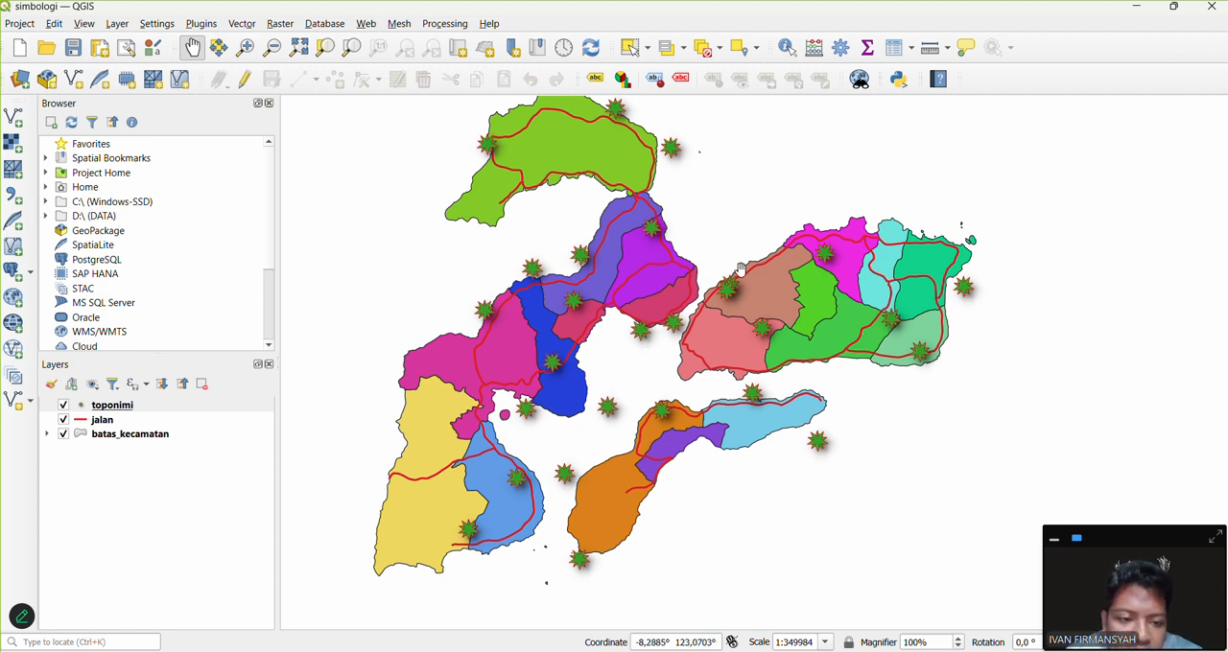
{"action": "left_click_drag", "start_coordinate": [989, 379], "coordinate": [948, 395]}
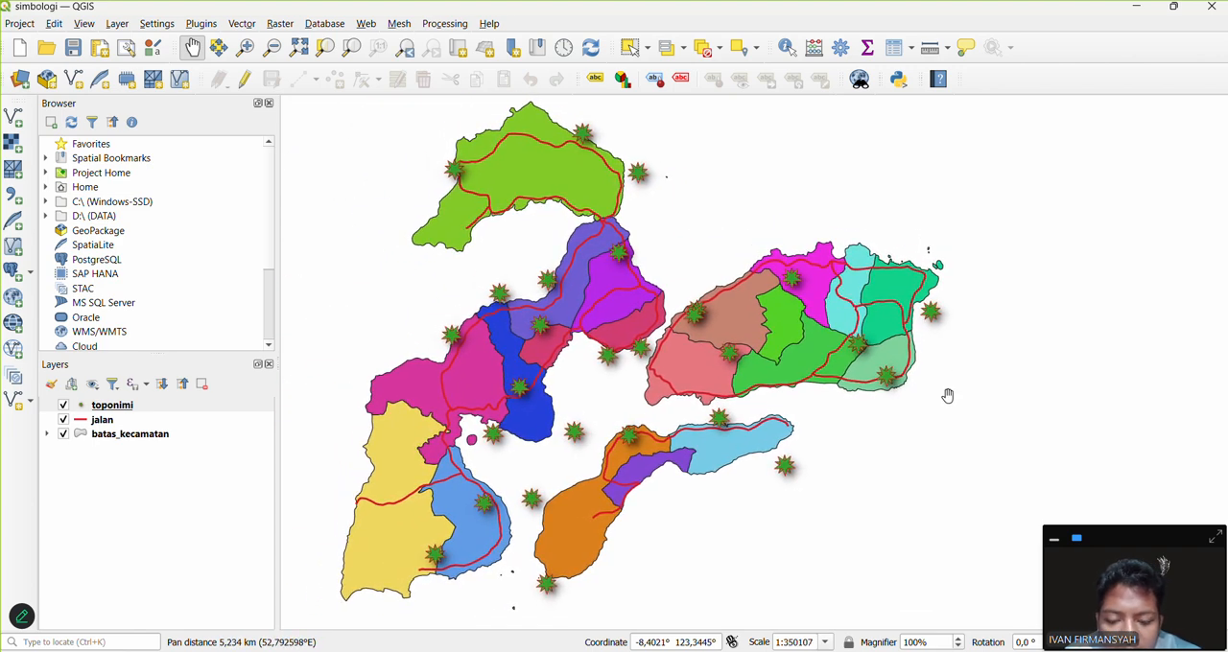
{"action": "left_click_drag", "start_coordinate": [754, 239], "coordinate": [753, 238]}
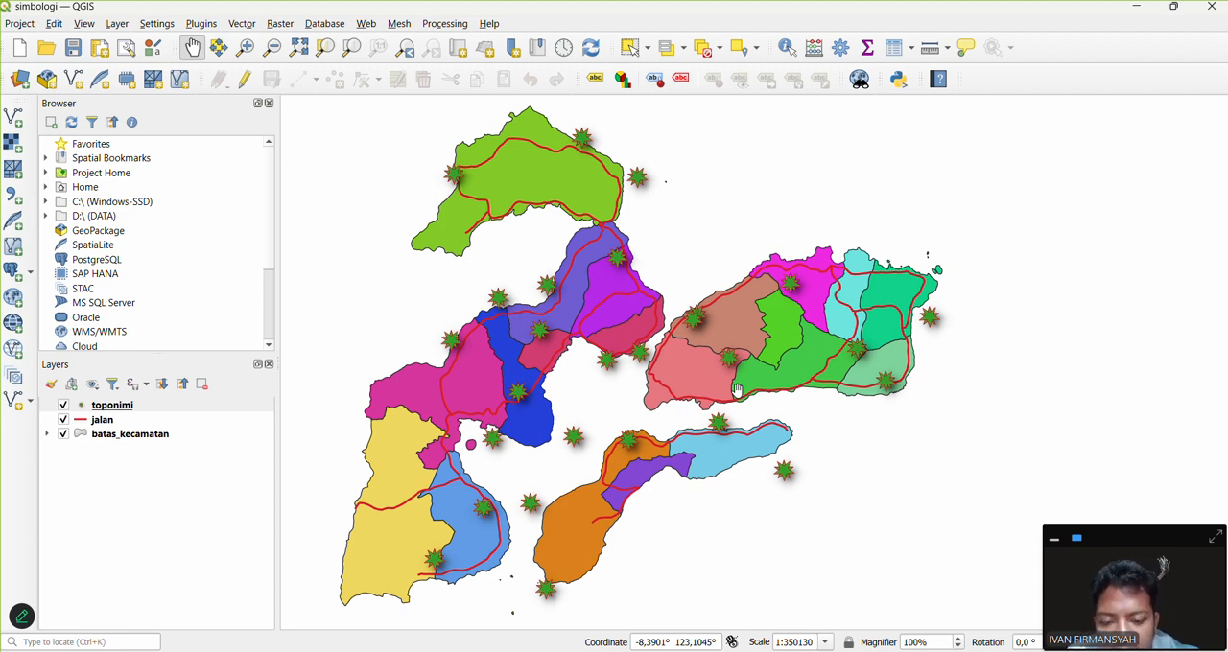
Step: Switch to GeoServer in the browser and look through the Layer Preview list
{"action": "left_click", "coordinate": [704, 651]}
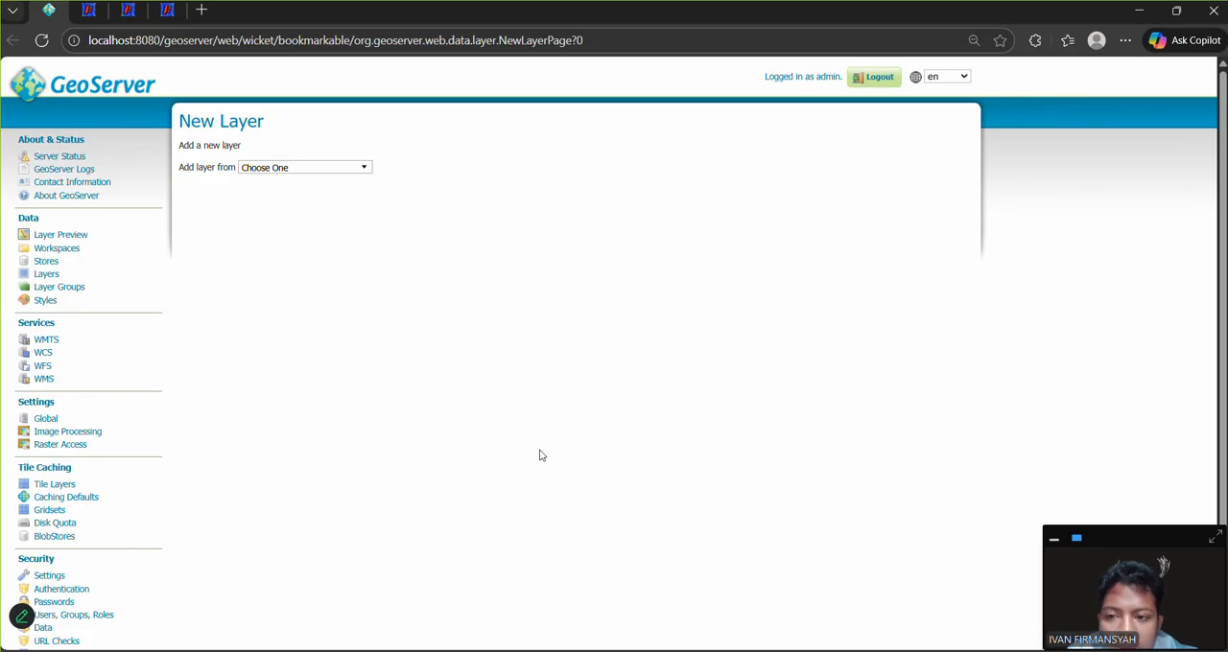
{"action": "left_click", "coordinate": [59, 235]}
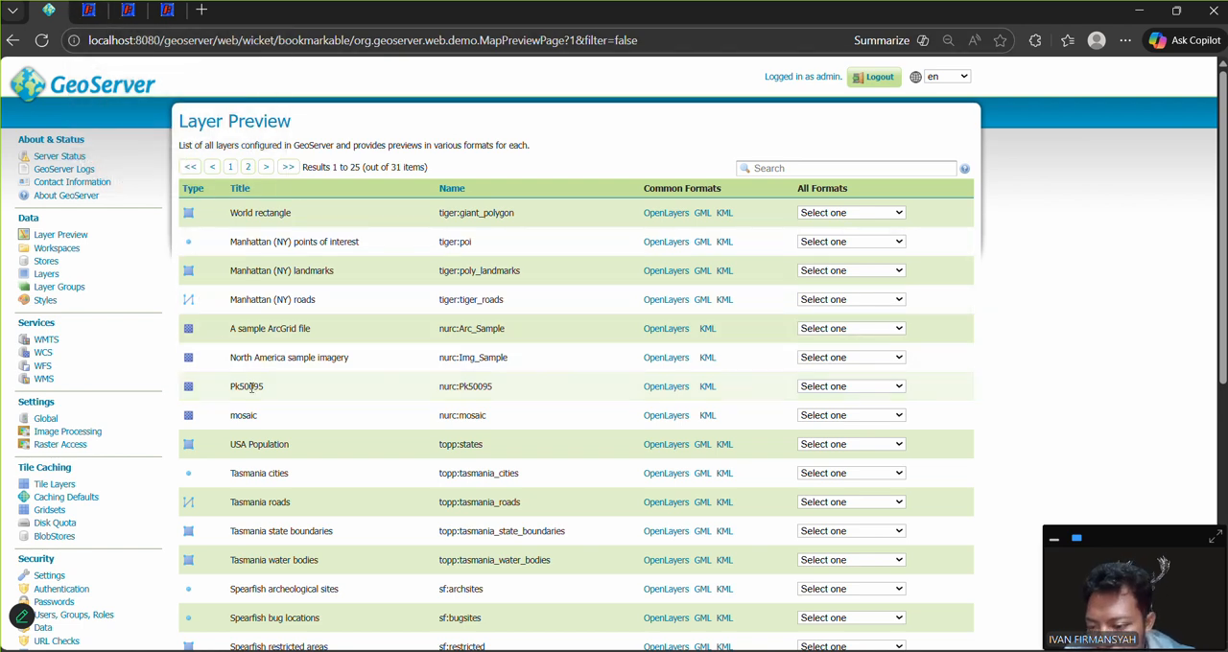
{"action": "scroll", "coordinate": [252, 388], "scroll_direction": "down", "scroll_amount": 3}
{"action": "scroll", "coordinate": [251, 388], "scroll_direction": "up", "scroll_amount": 3}
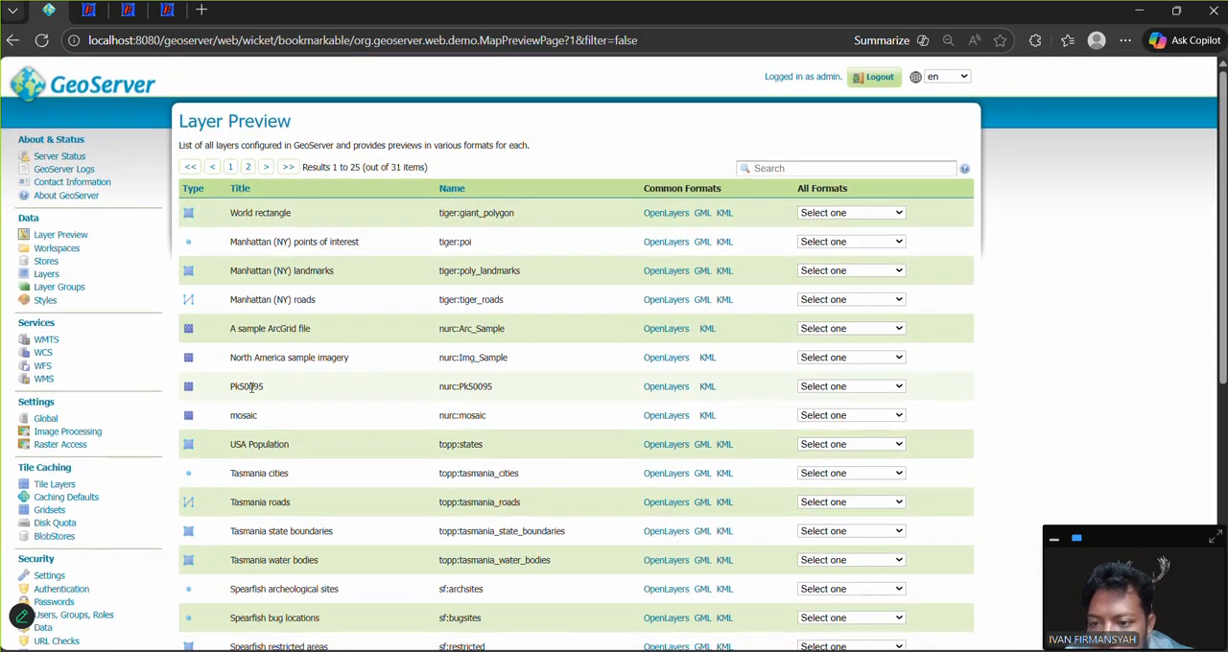
Step: Compare the OpenLayers preview of the toponimi layer with its symbols on the QGIS map
{"action": "left_click", "coordinate": [96, 8]}
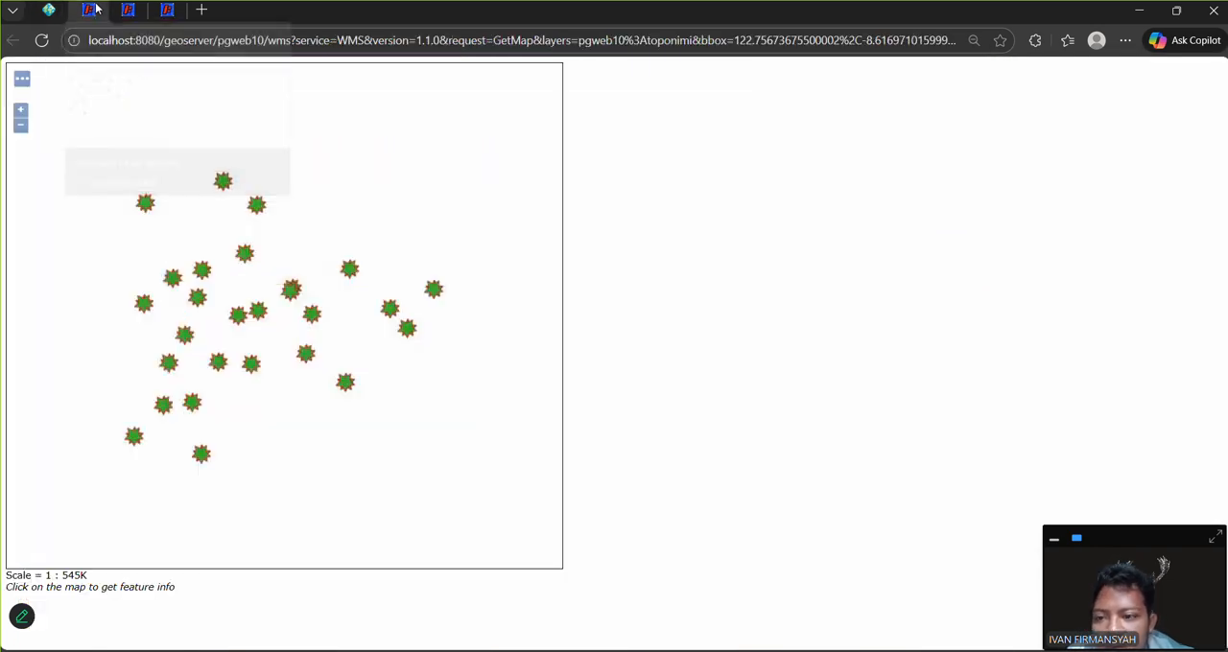
{"action": "key", "text": "alt+Tab"}
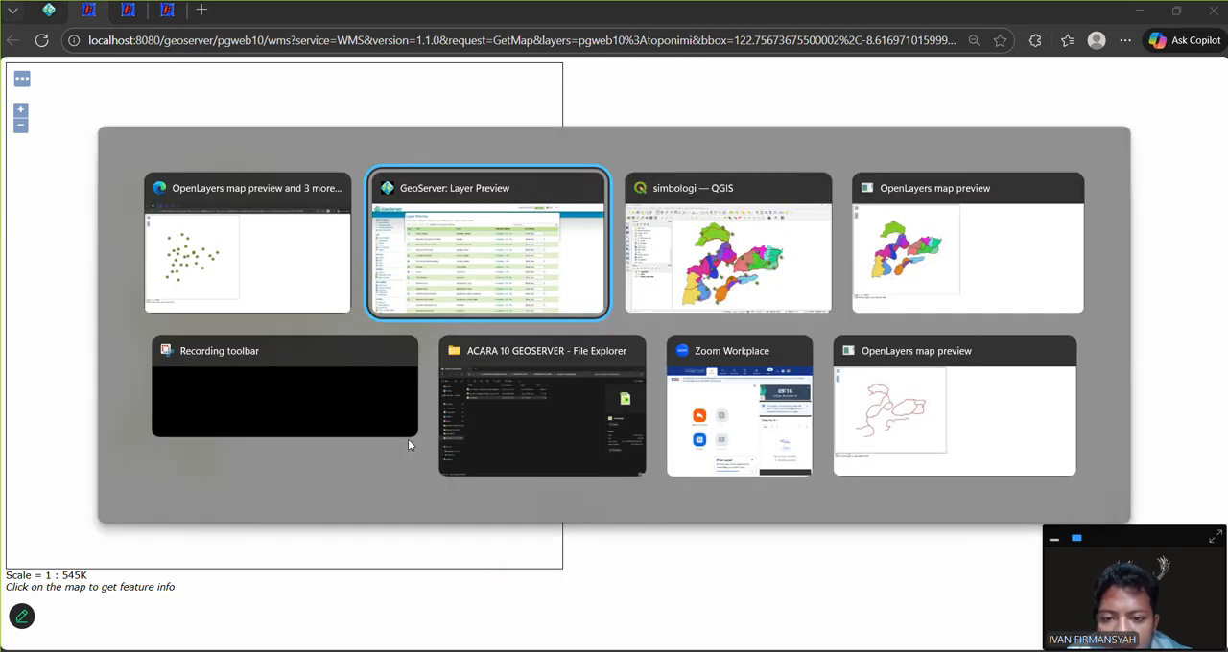
{"action": "key", "text": "alt+Tab"}
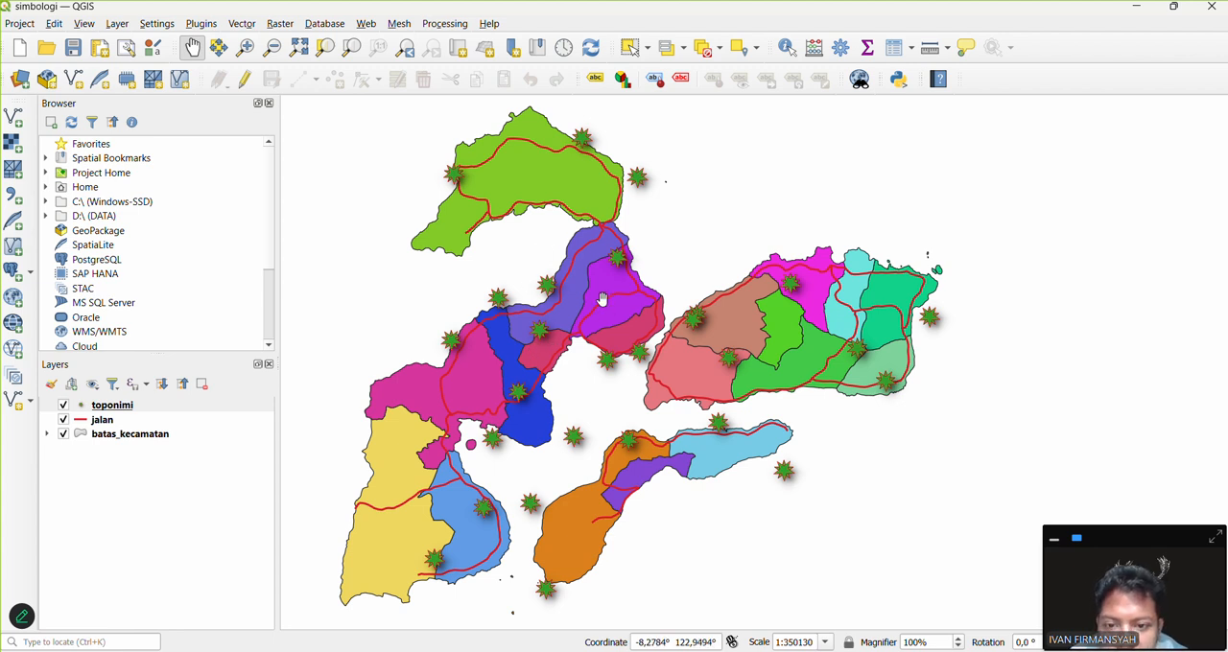
{"action": "key", "text": "alt+Tab"}
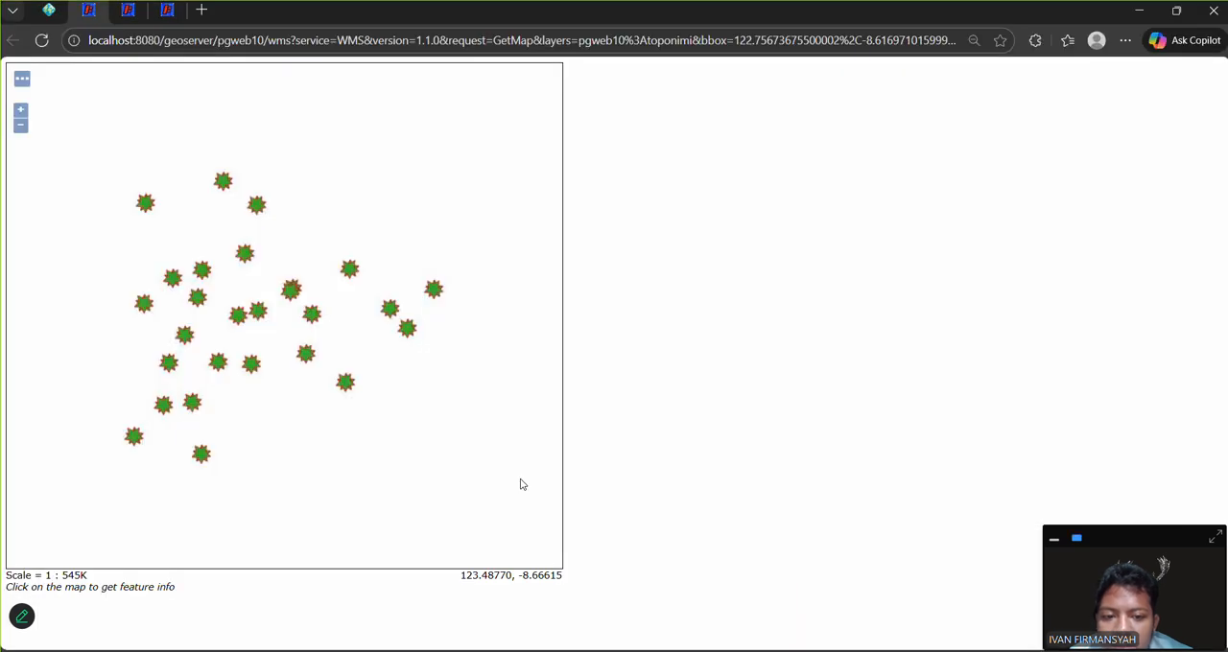
Step: Examine the open OpenLayers previews of the jalan, batas_kecamatan and toponimi layers
{"action": "left_click", "coordinate": [129, 10]}
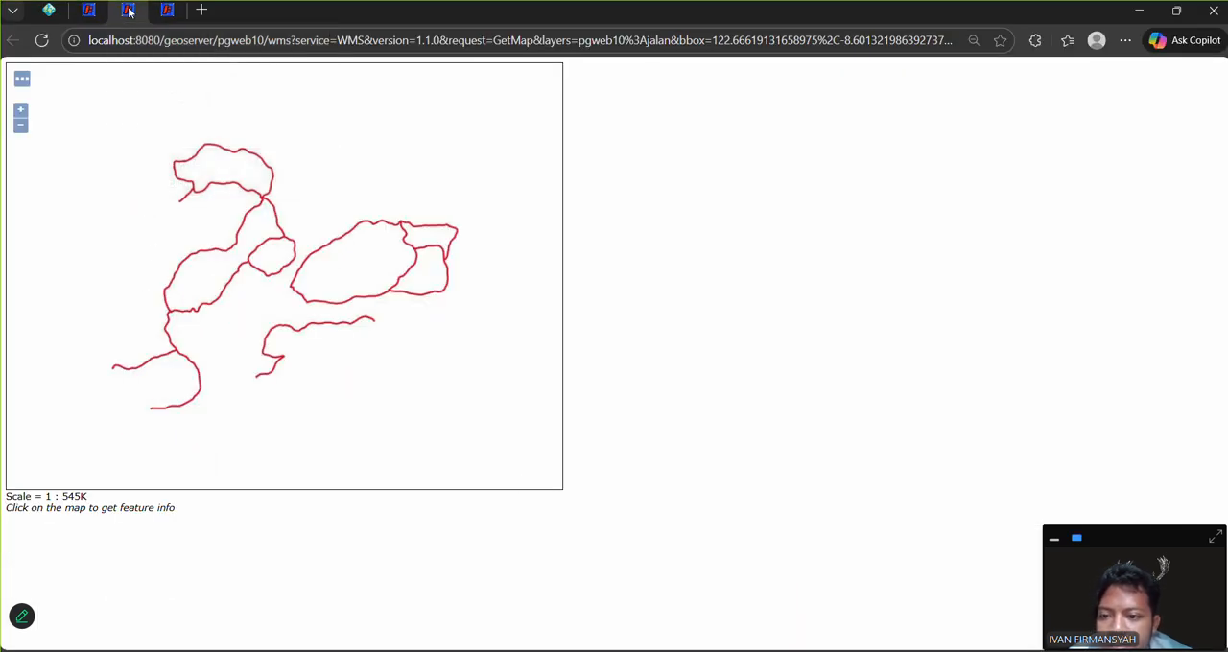
{"action": "left_click", "coordinate": [167, 10]}
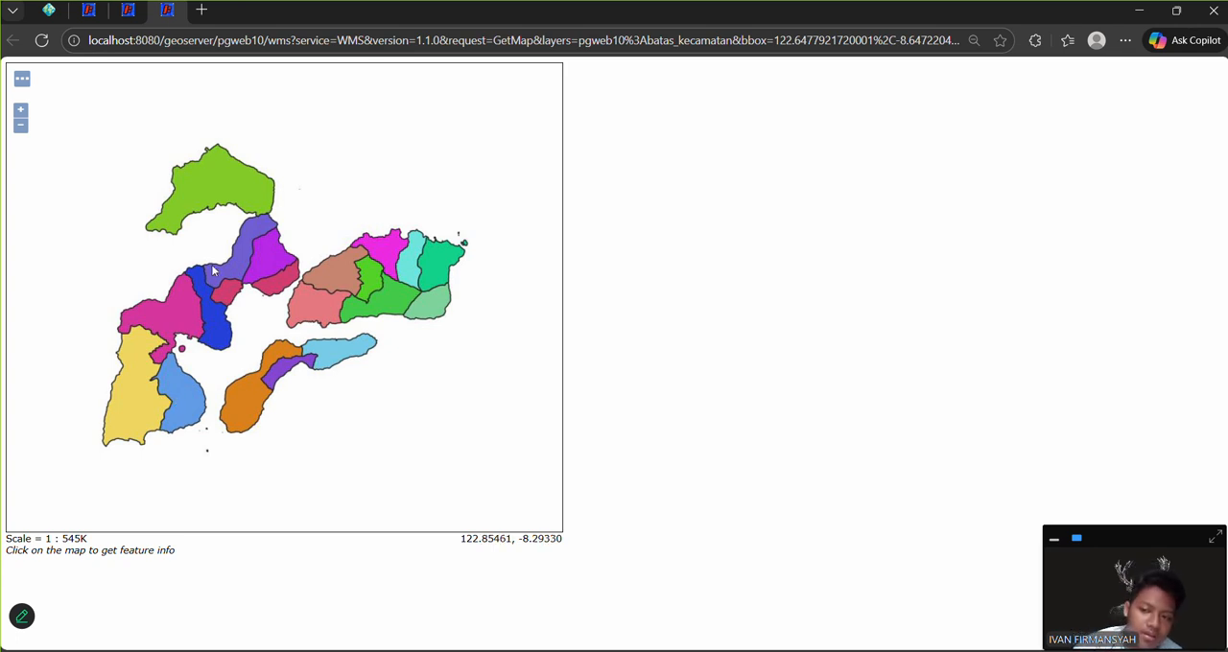
{"action": "left_click", "coordinate": [131, 10]}
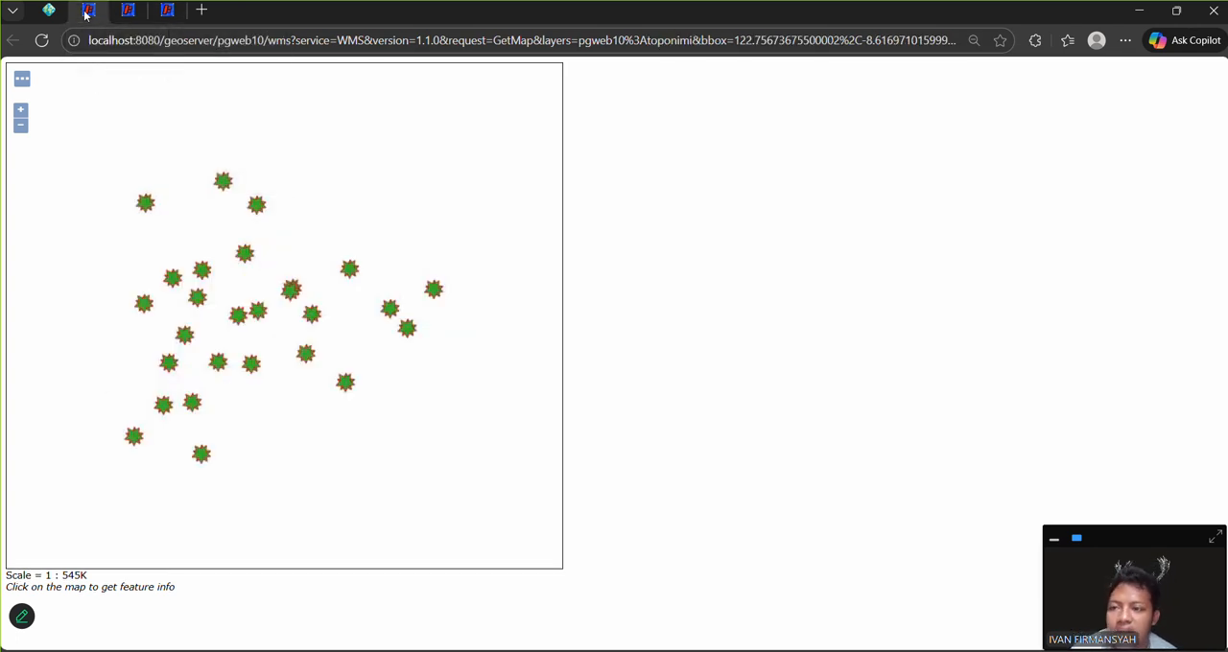
{"action": "left_click", "coordinate": [159, 11]}
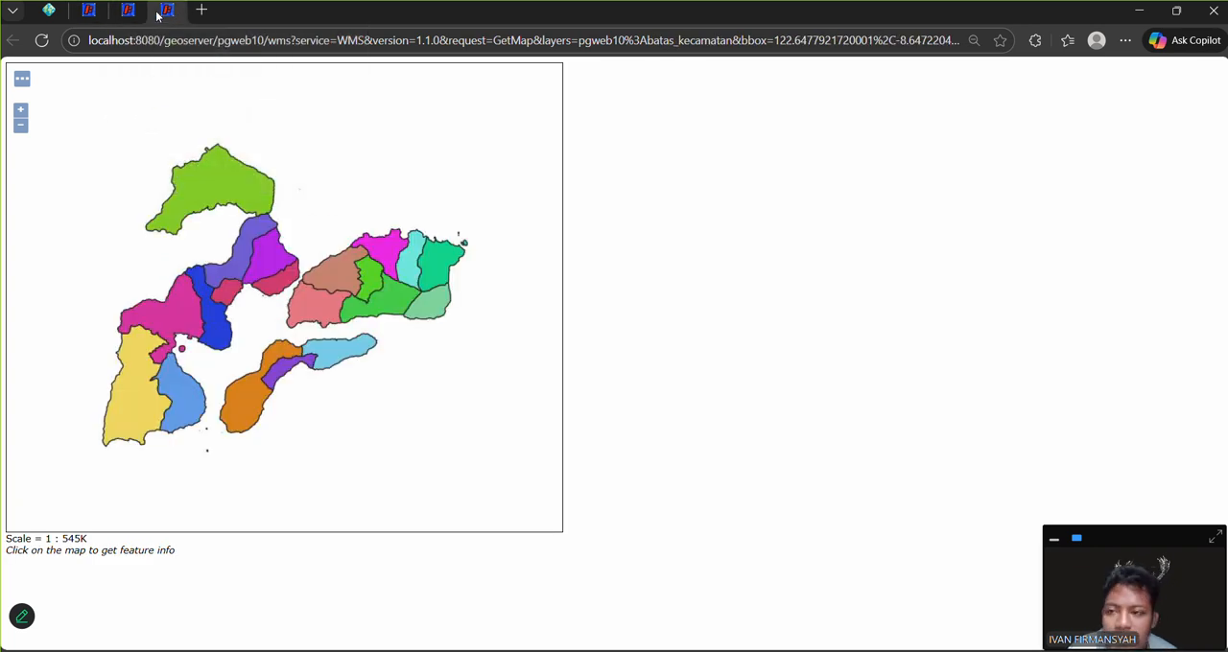
{"action": "left_click", "coordinate": [118, 10]}
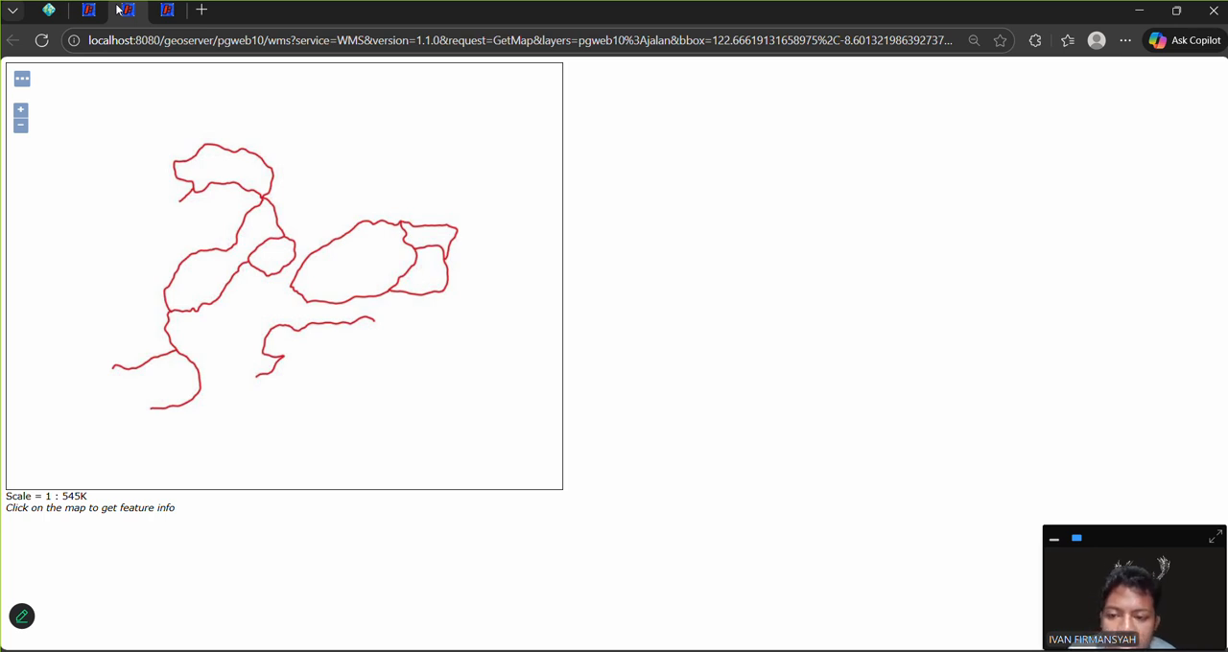
{"action": "left_click", "coordinate": [161, 12]}
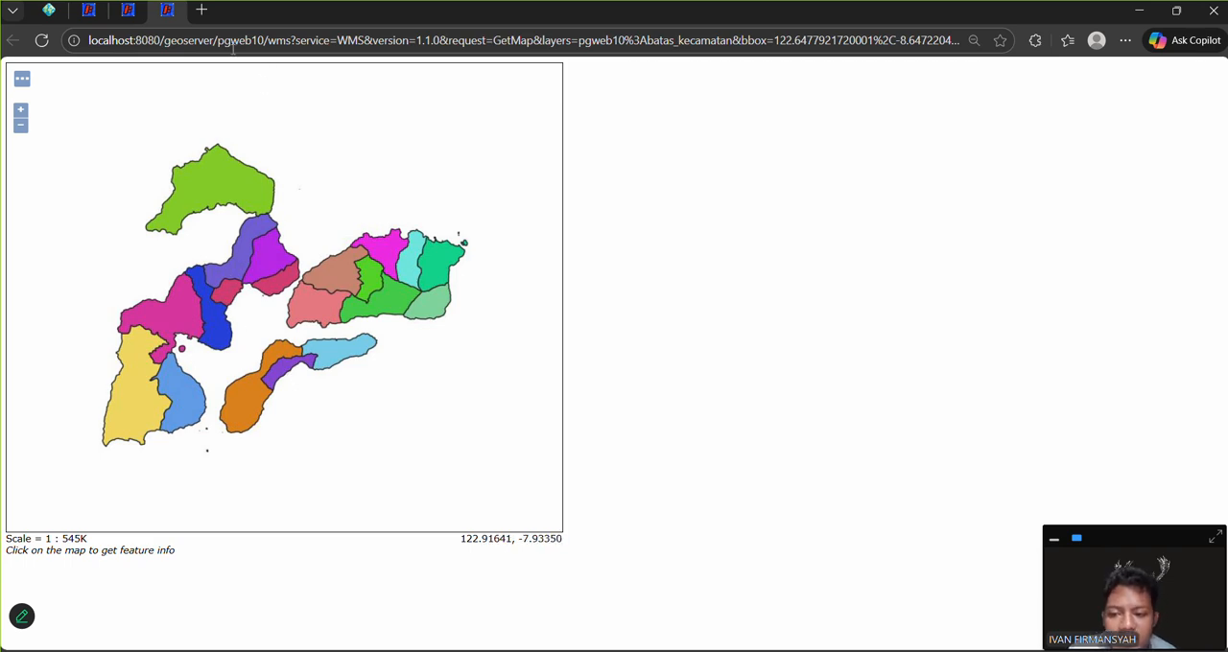
Step: View the list of GeoServer workspaces and open the form for adding a new workspace
{"action": "left_click", "coordinate": [48, 10]}
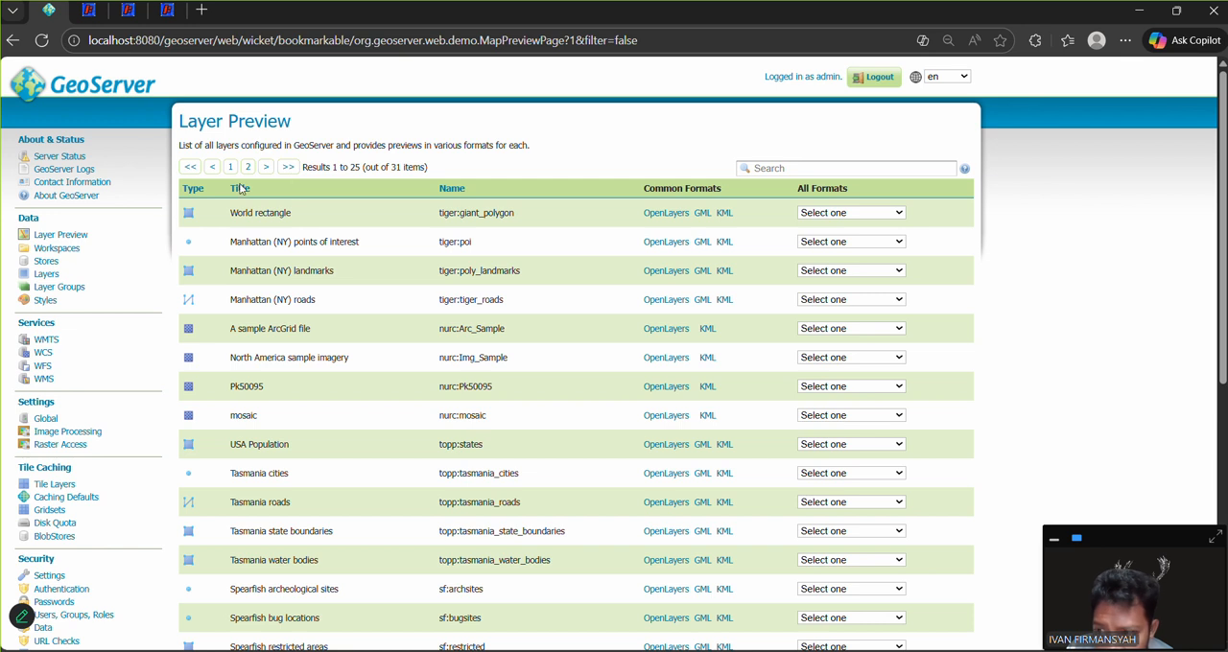
{"action": "left_click", "coordinate": [43, 249]}
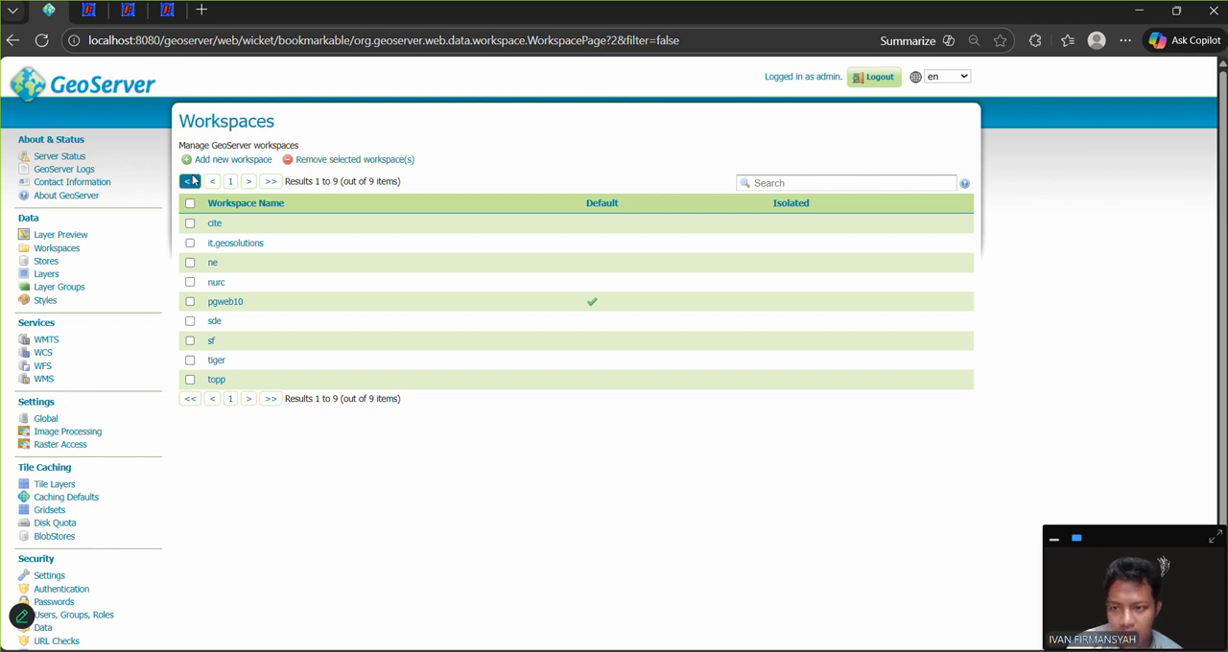
{"action": "left_click", "coordinate": [251, 165]}
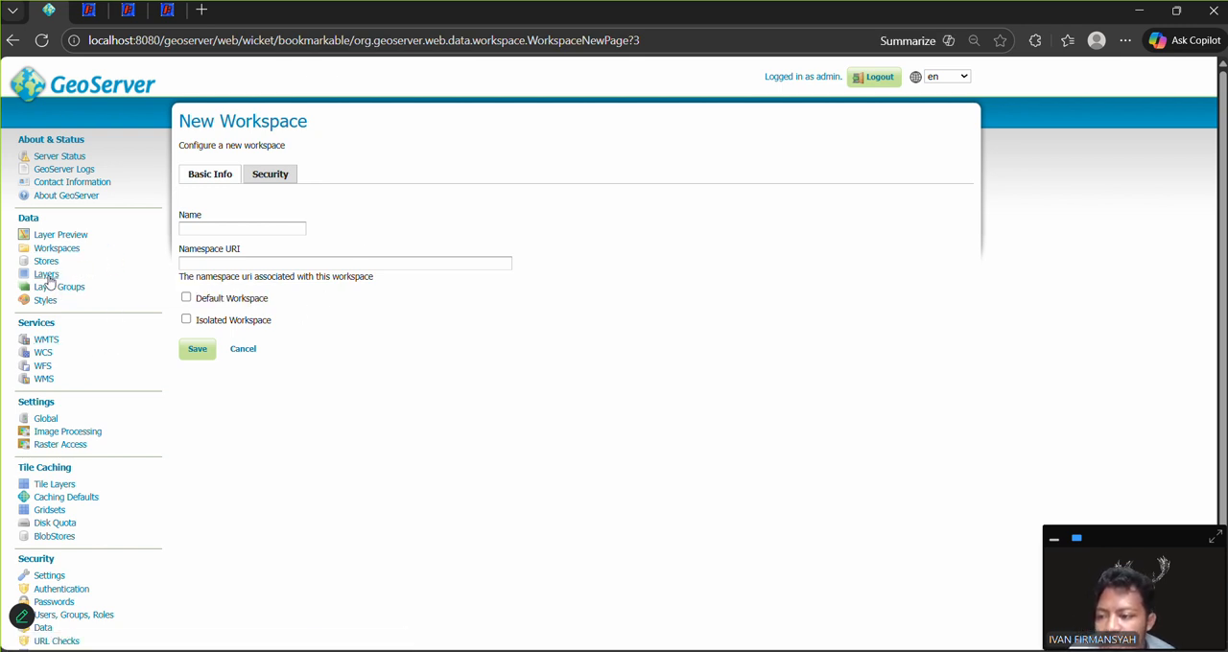
Step: View the list of GeoServer stores and open the form for a new Shapefile data source
{"action": "left_click", "coordinate": [46, 261]}
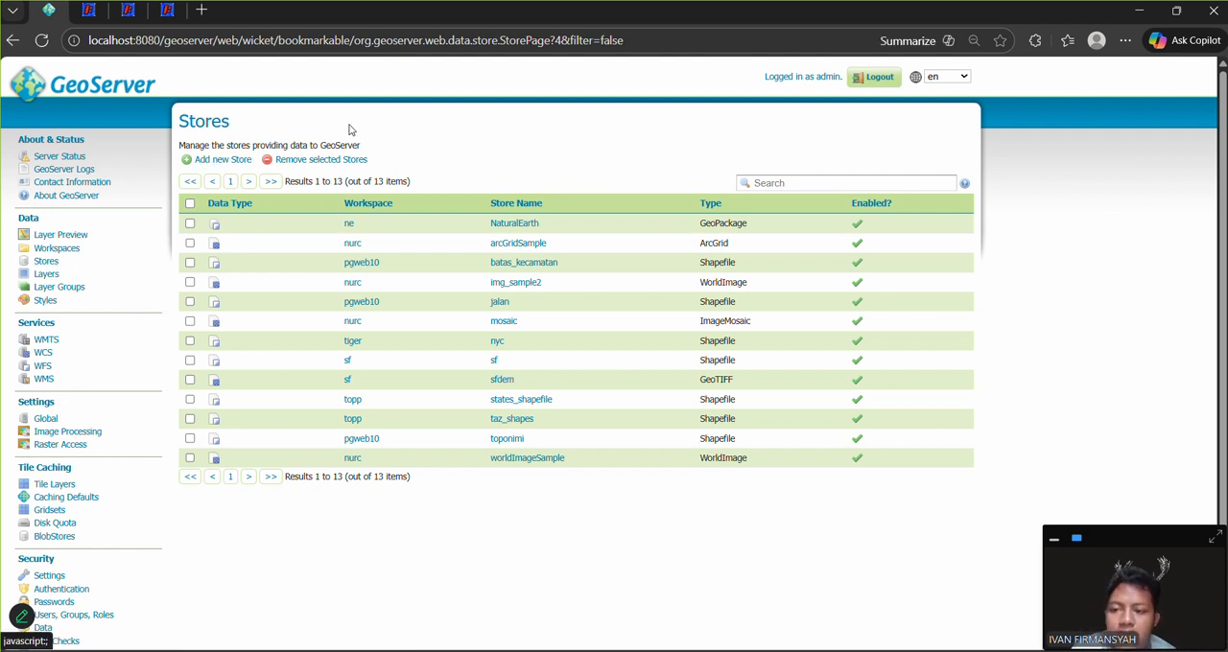
{"action": "left_click", "coordinate": [220, 159]}
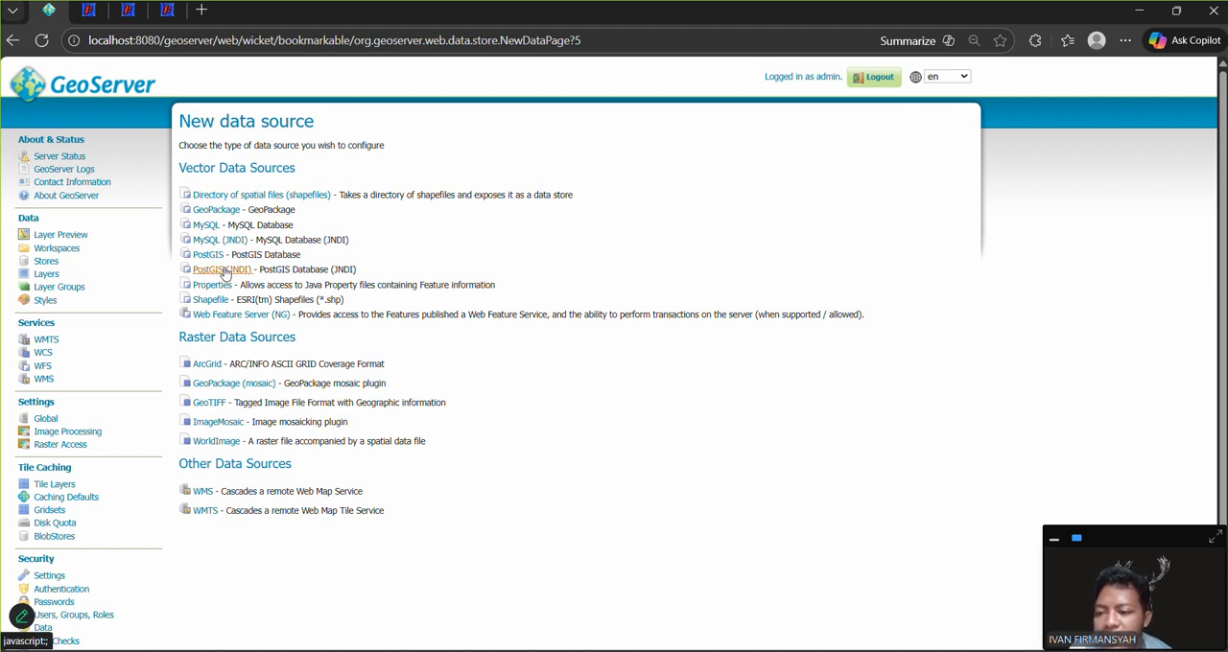
{"action": "left_click", "coordinate": [206, 300]}
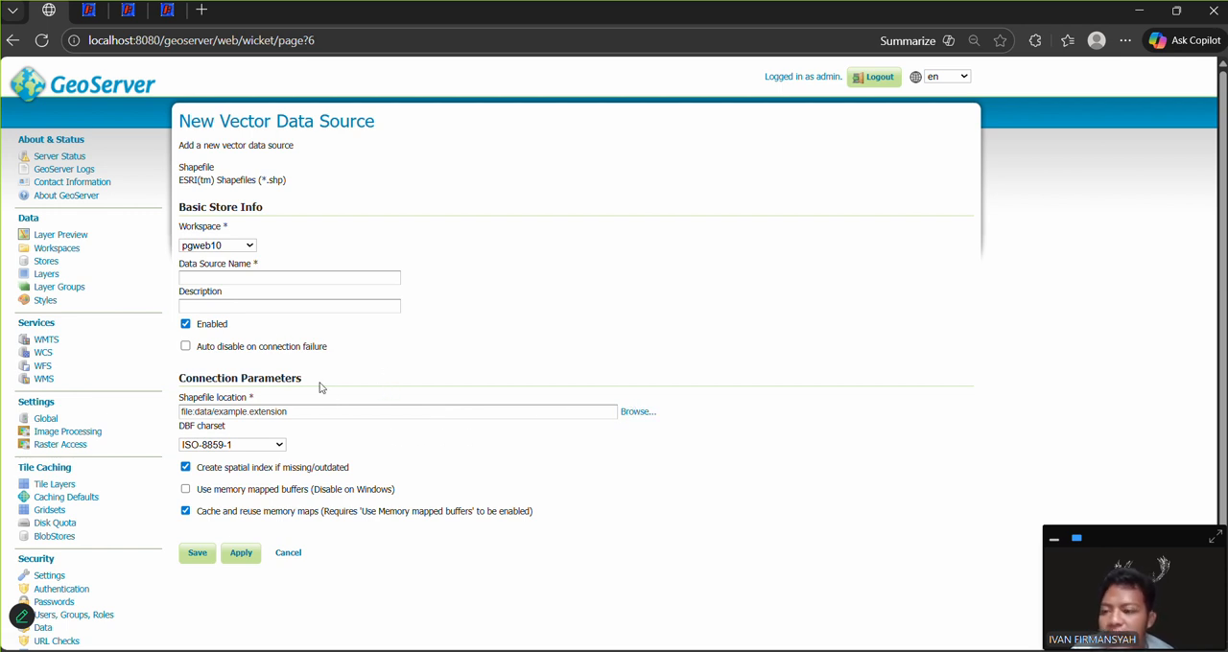
Step: View the list of styles in GeoServer and switch to the simbologi project in QGIS
{"action": "left_click", "coordinate": [46, 302]}
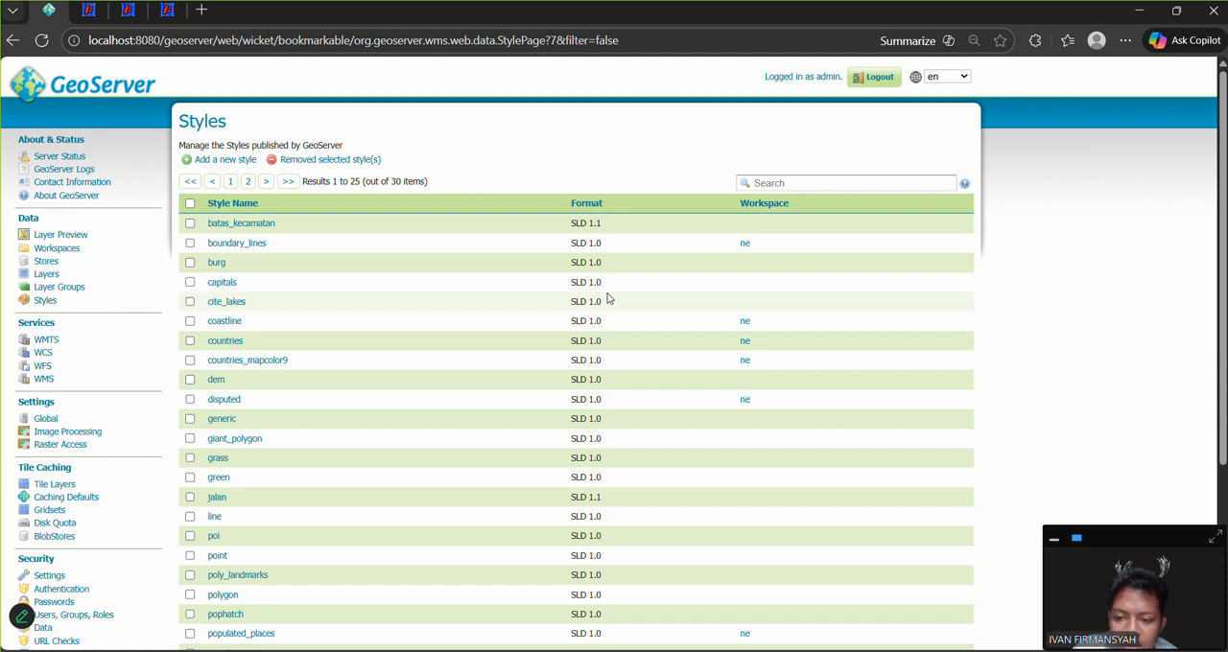
{"action": "key", "text": "alt+Tab"}
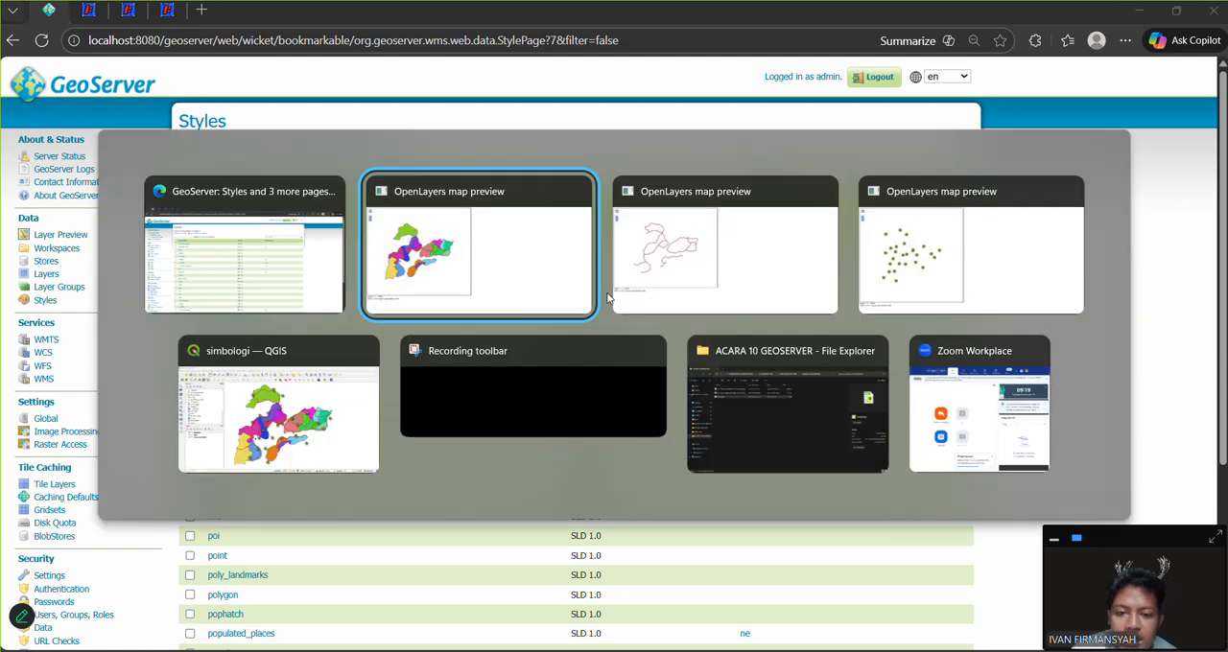
{"action": "key", "text": "alt+Tab"}
{"action": "key", "text": "alt+Left"}
{"action": "key", "text": "alt+Left"}
{"action": "key", "text": "alt+Down"}
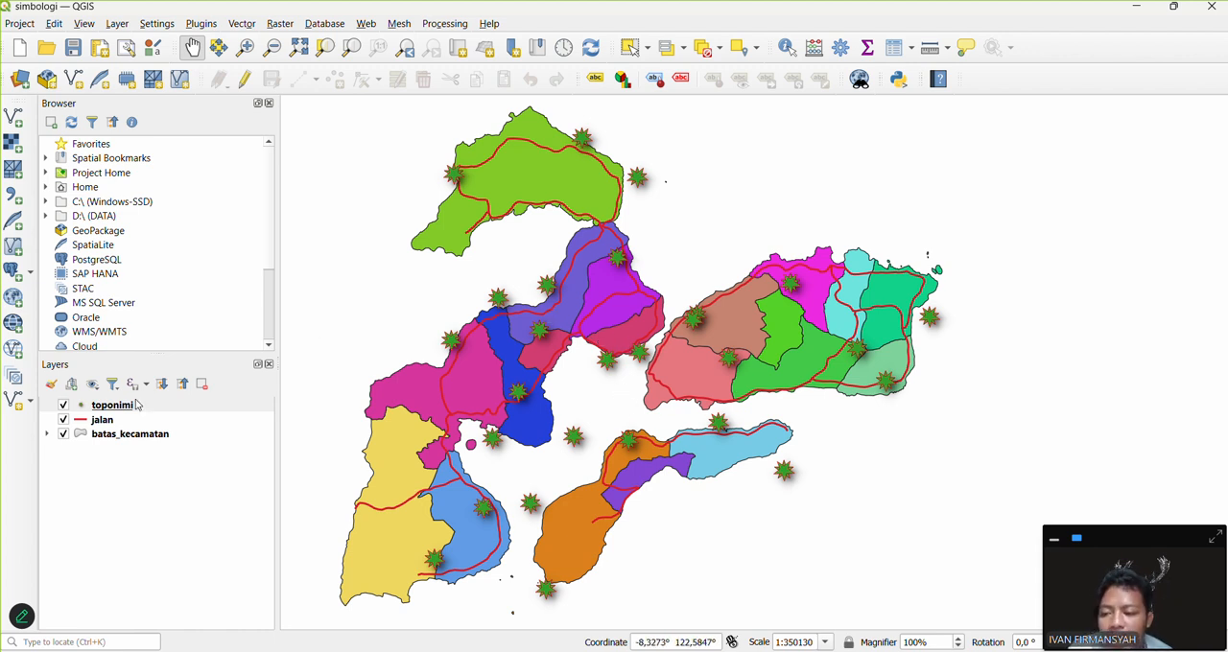
Step: Show the SLD style file option for saving the toponimi layer's style, and close the Save Layer Style dialog without saving
{"action": "right_click", "coordinate": [101, 406]}
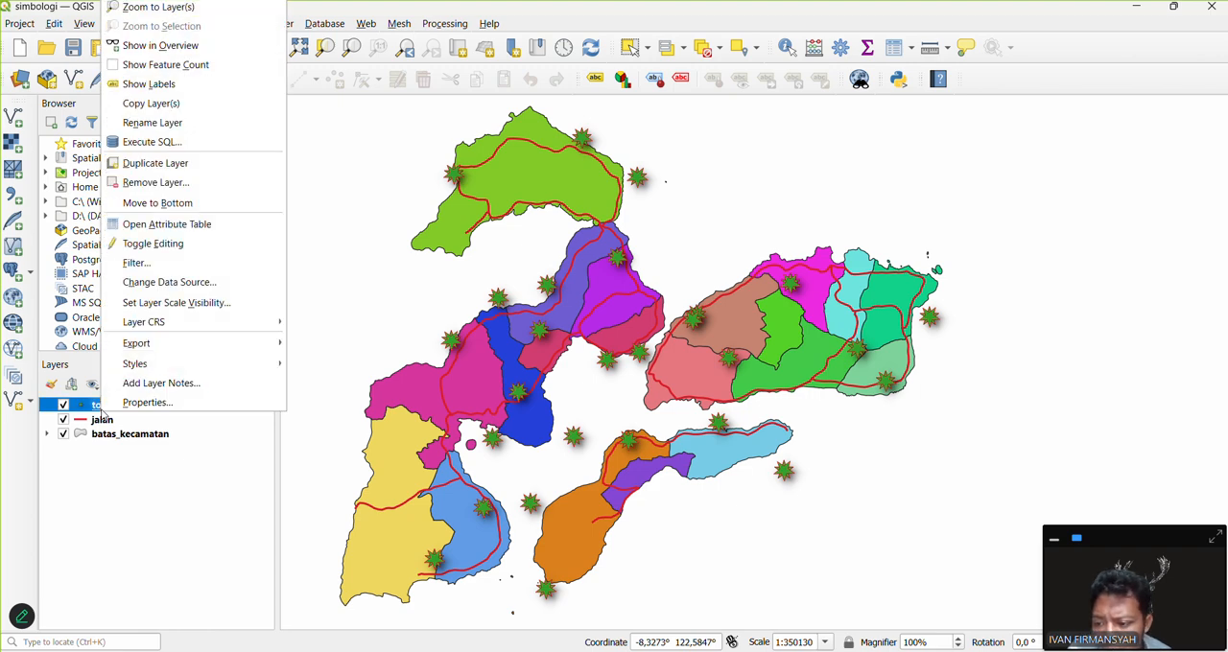
{"action": "left_click", "coordinate": [149, 403]}
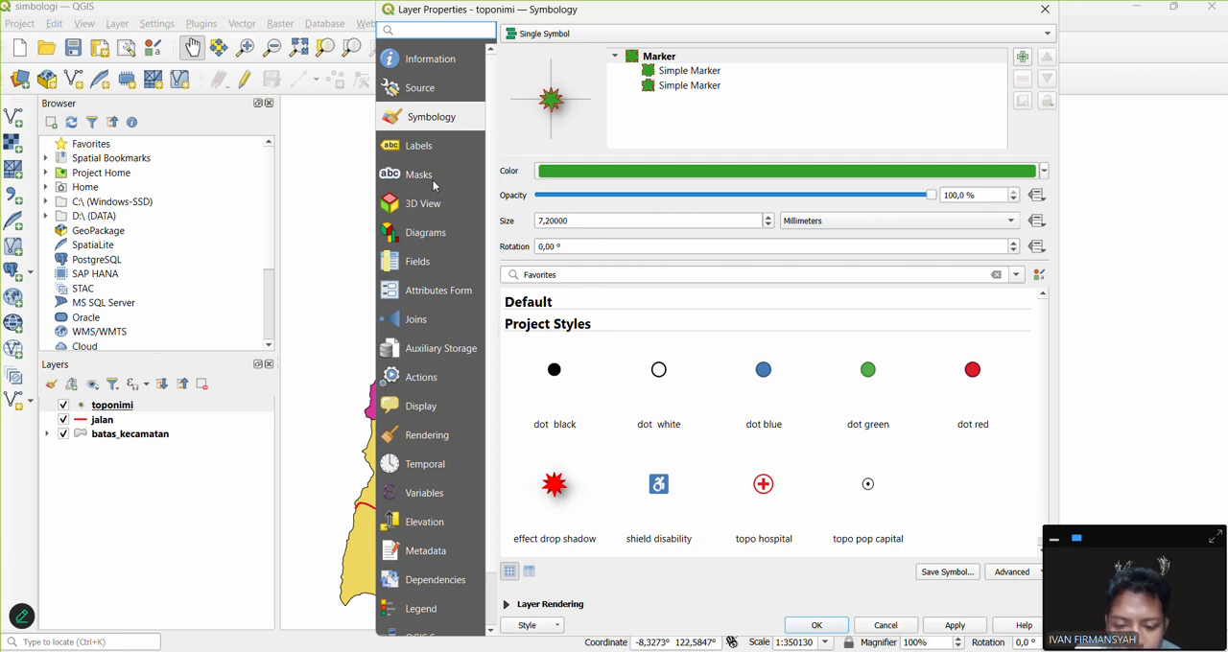
{"action": "left_click", "coordinate": [535, 627]}
{"action": "left_click", "coordinate": [591, 514]}
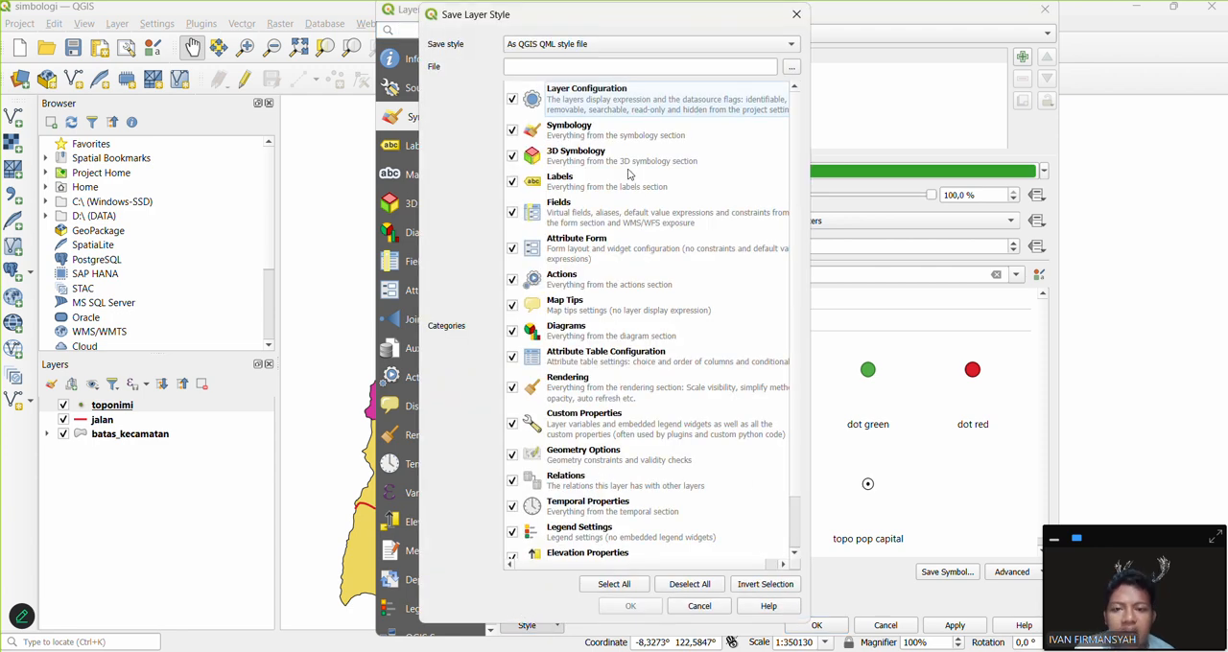
{"action": "left_click", "coordinate": [787, 45]}
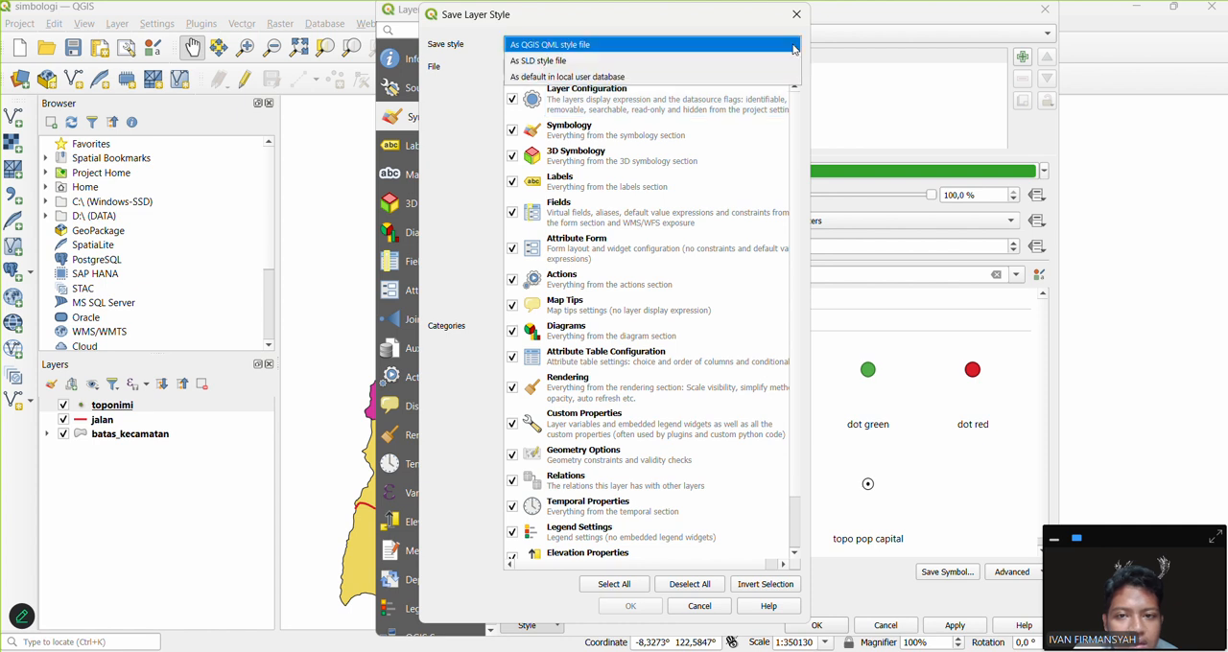
{"action": "left_click", "coordinate": [574, 63]}
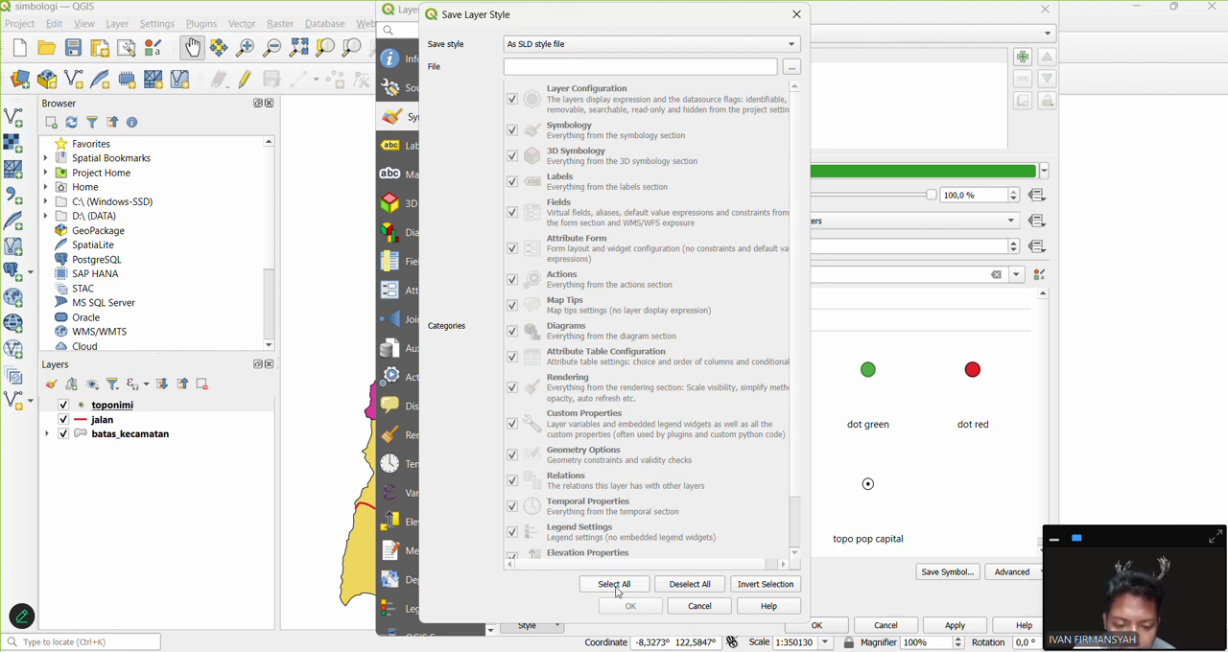
{"action": "left_click", "coordinate": [796, 14]}
Step: Switch back to GeoServer, open the form for adding a new style, and look over its style content options
{"action": "key", "text": "alt+Tab"}
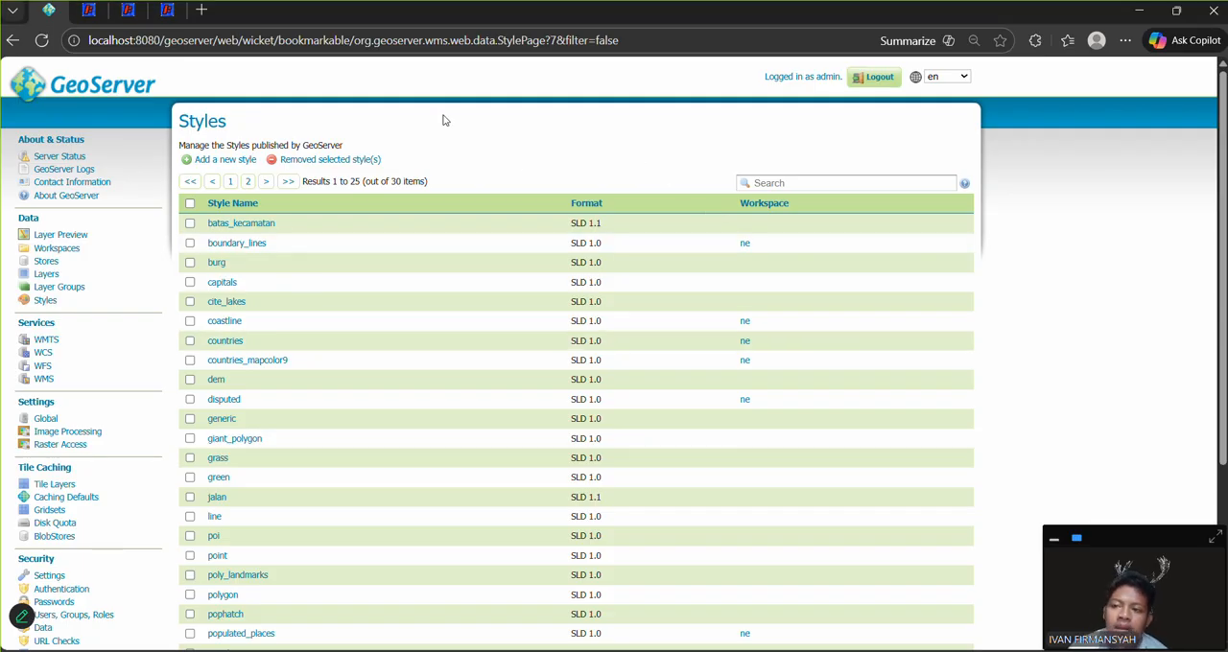
{"action": "left_click", "coordinate": [226, 160]}
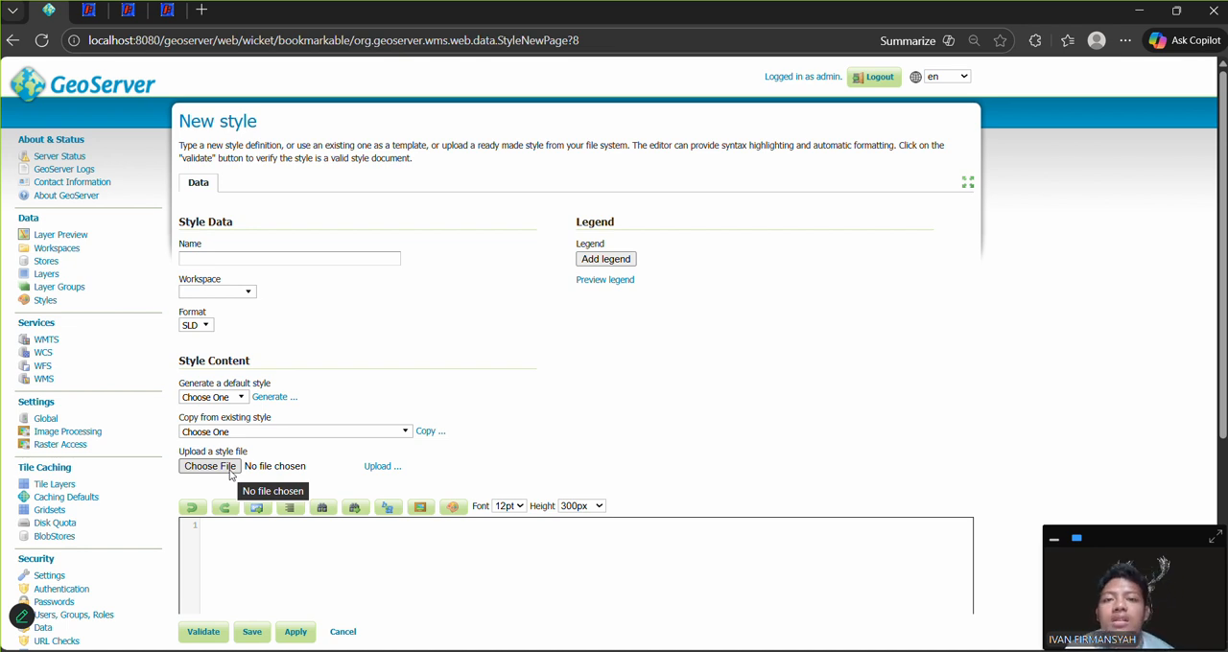
{"action": "scroll", "coordinate": [699, 451], "scroll_direction": "down", "scroll_amount": 2}
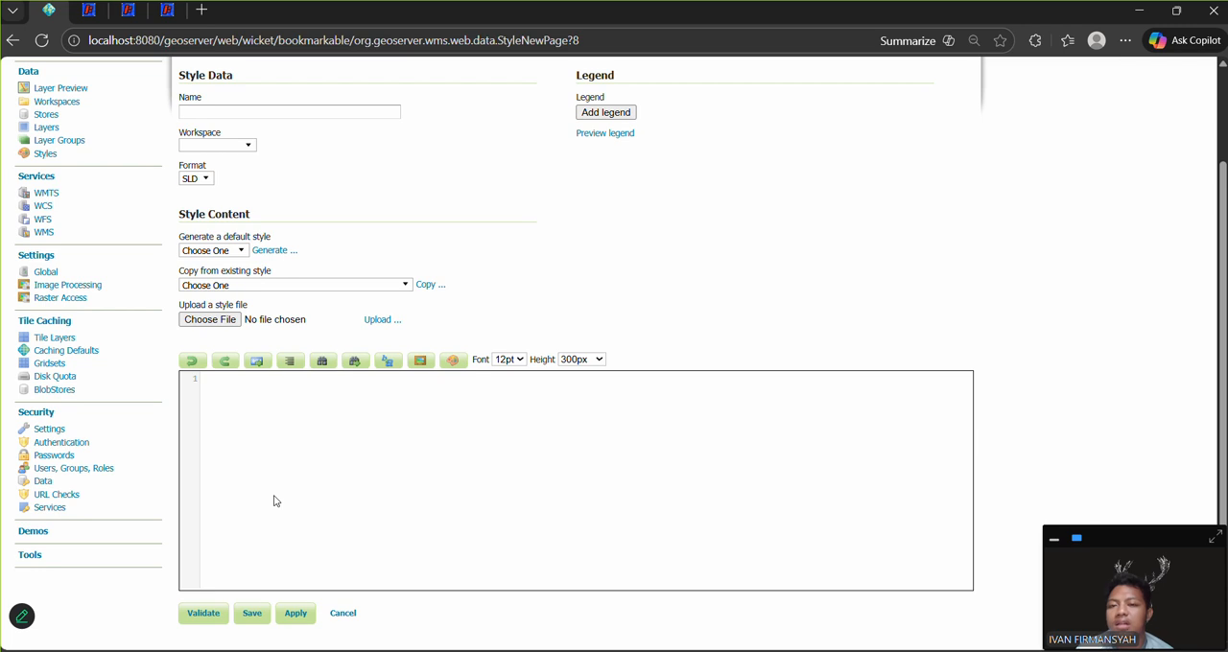
Step: Open the GeoServer layers list, start adding a new layer, and list the publishable resources in the pgweb10:jalan store
{"action": "scroll", "coordinate": [488, 288], "scroll_direction": "up", "scroll_amount": 2}
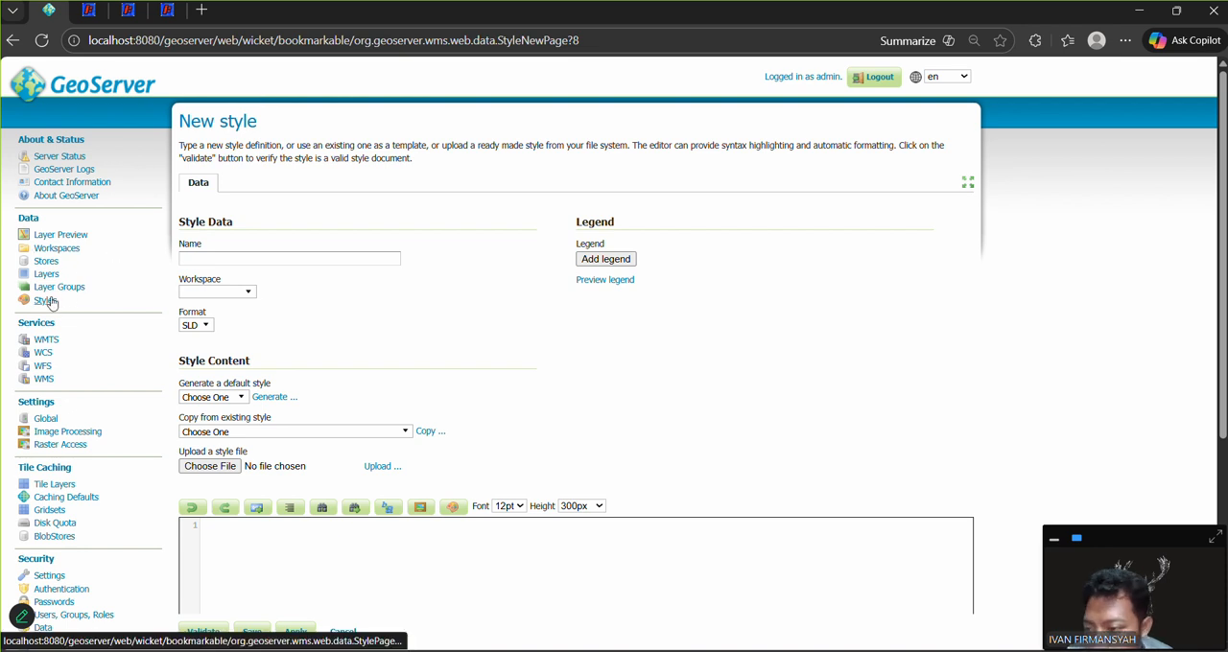
{"action": "left_click", "coordinate": [48, 275]}
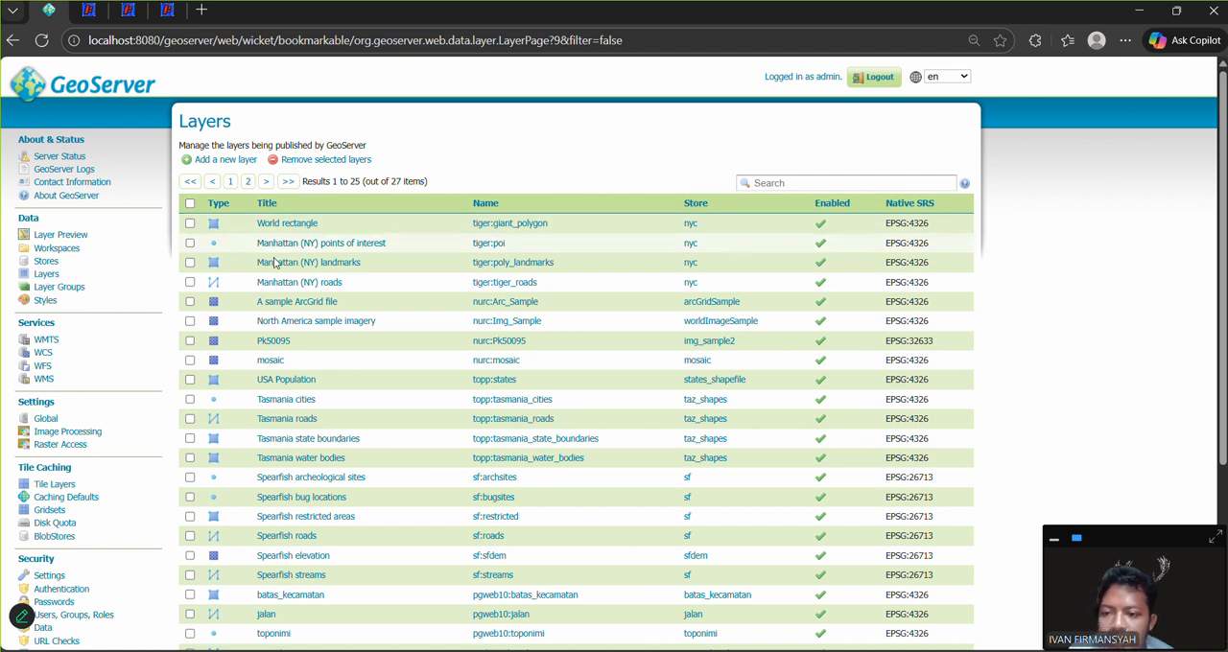
{"action": "left_click", "coordinate": [240, 162]}
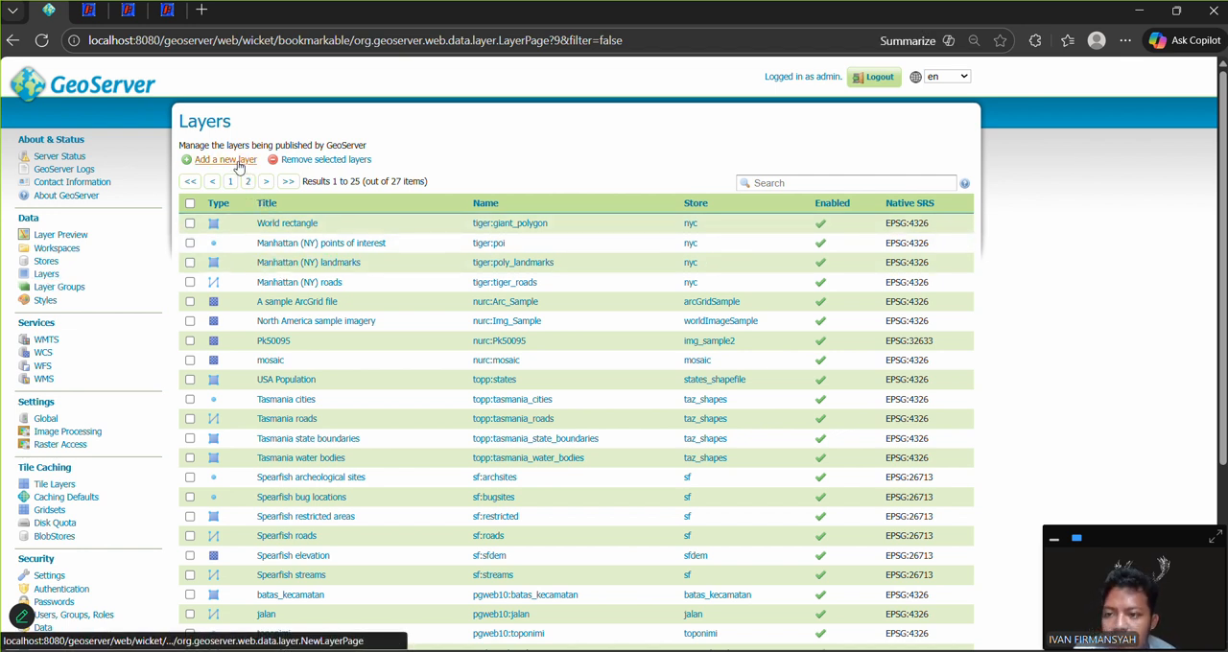
{"action": "left_click", "coordinate": [243, 169]}
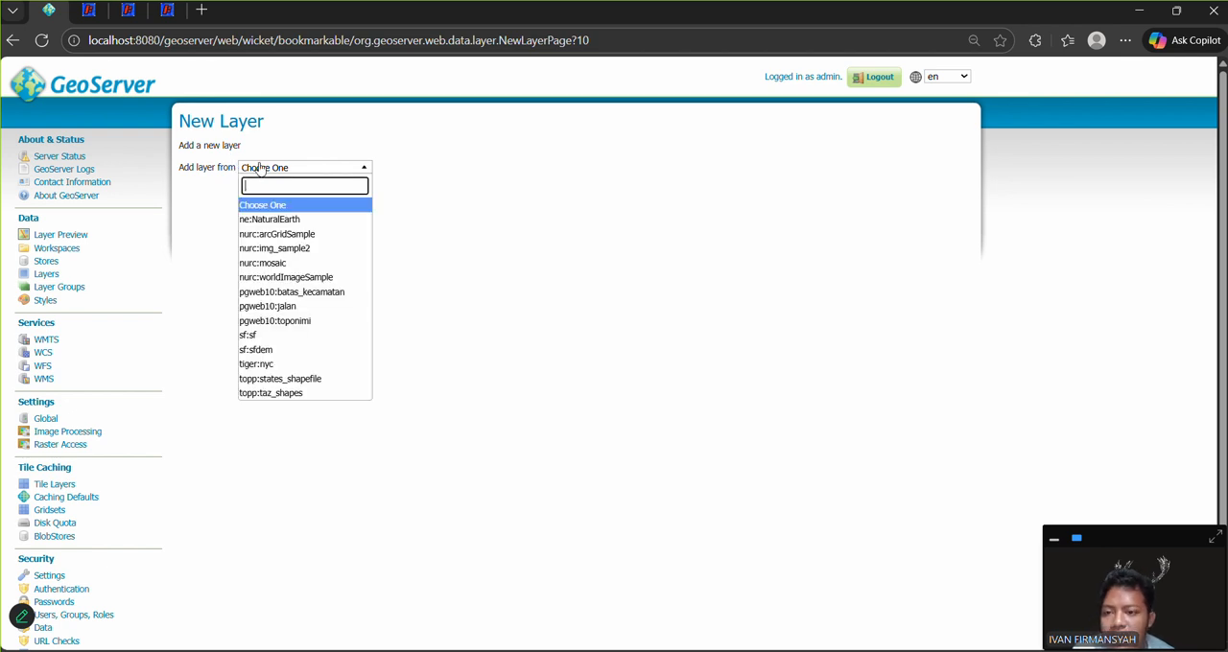
{"action": "left_click", "coordinate": [313, 307]}
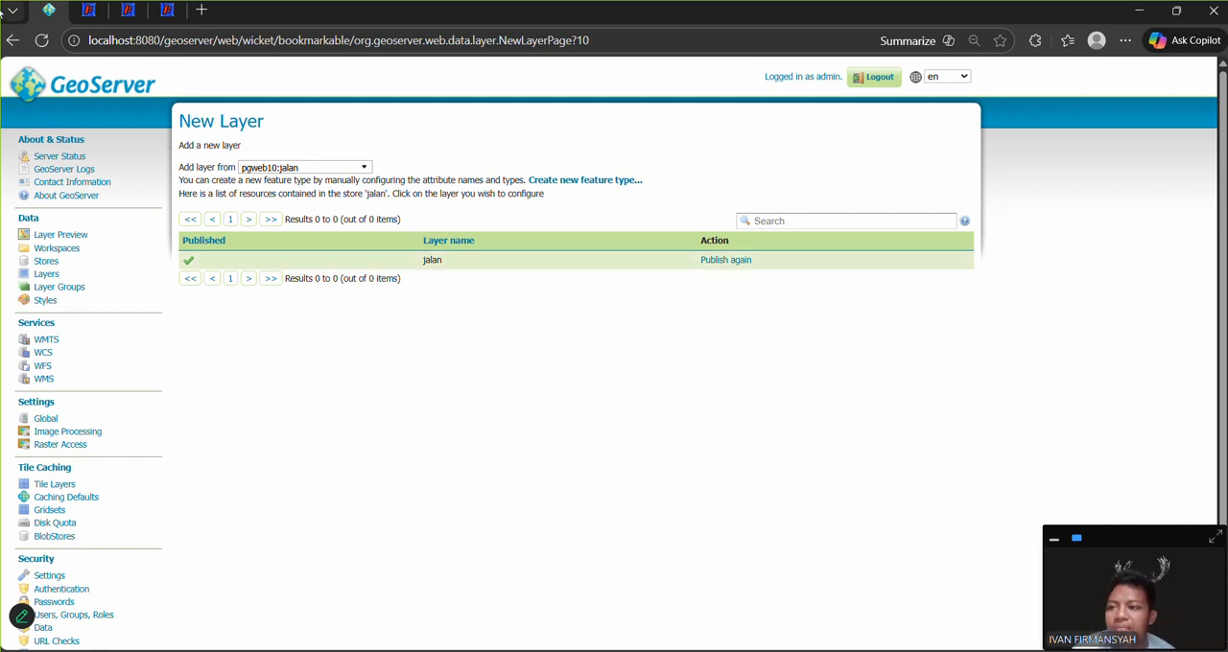
Step: Query the southernmost point's attributes in the toponimi map preview, and a western road segment's attributes in the jalan map preview
{"action": "left_click", "coordinate": [100, 14]}
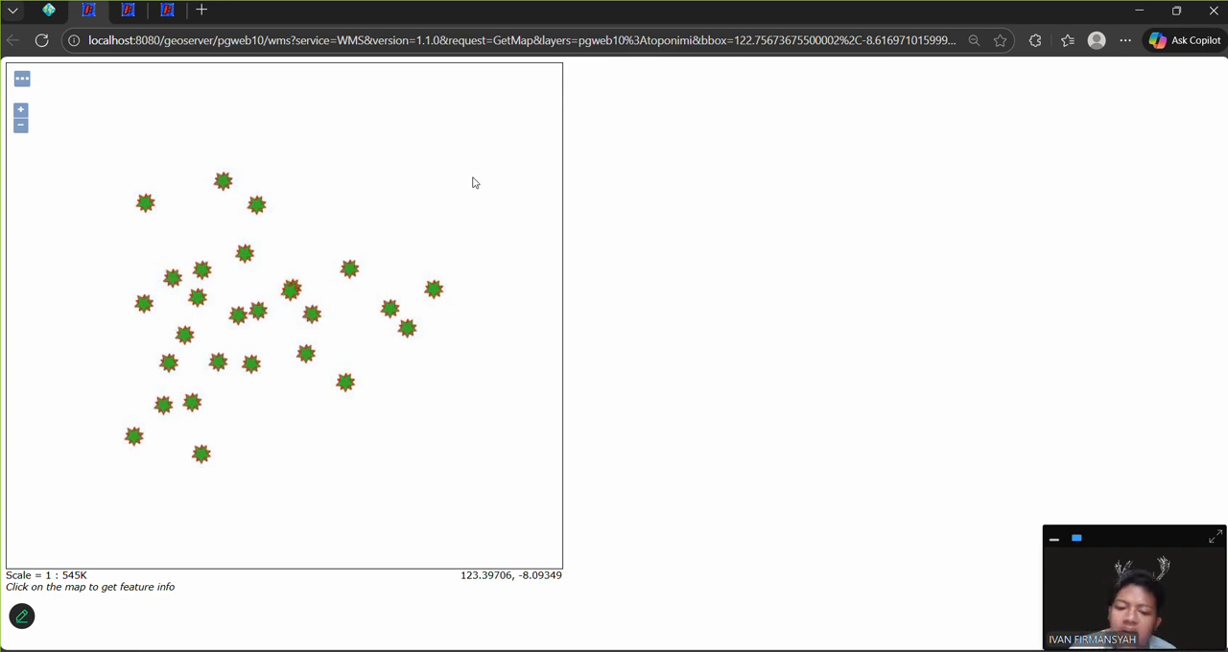
{"action": "left_click", "coordinate": [202, 457]}
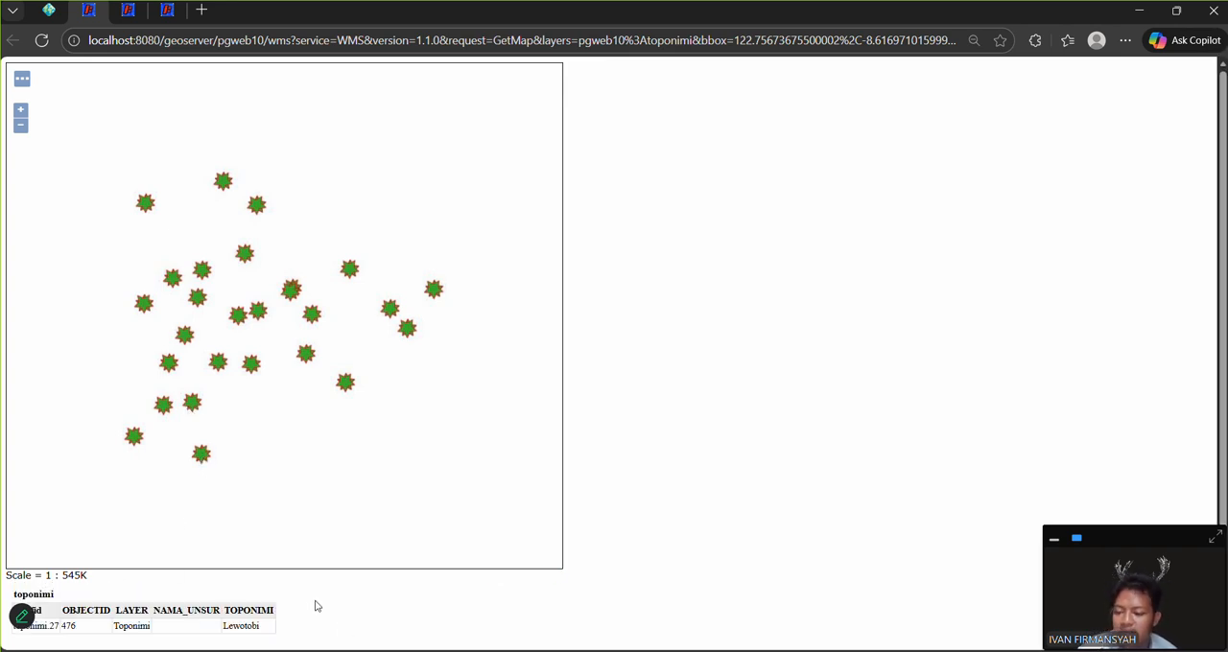
{"action": "scroll", "coordinate": [316, 606], "scroll_direction": "down", "scroll_amount": 1}
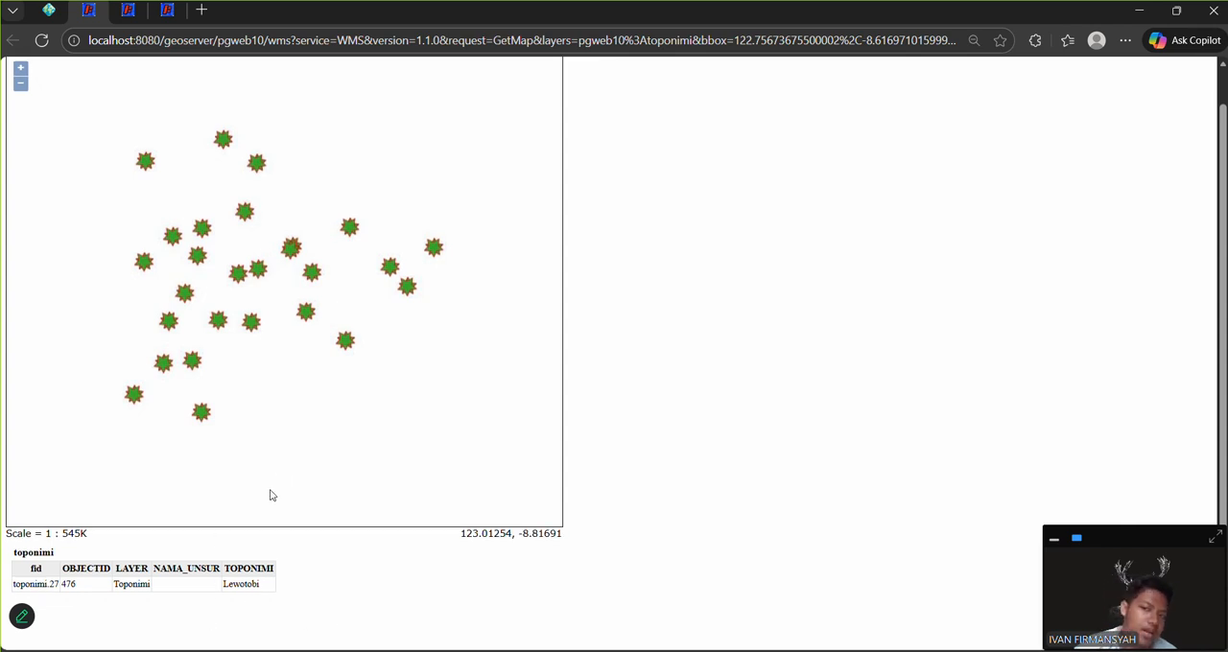
{"action": "left_click", "coordinate": [129, 9]}
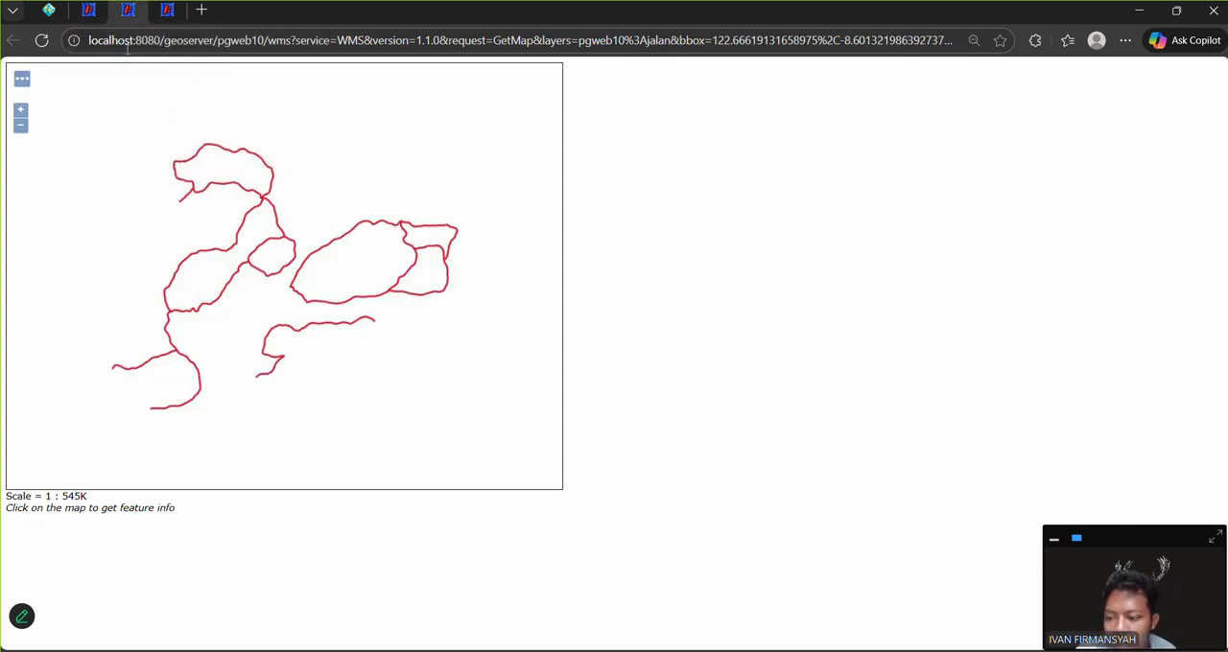
{"action": "left_click", "coordinate": [166, 329]}
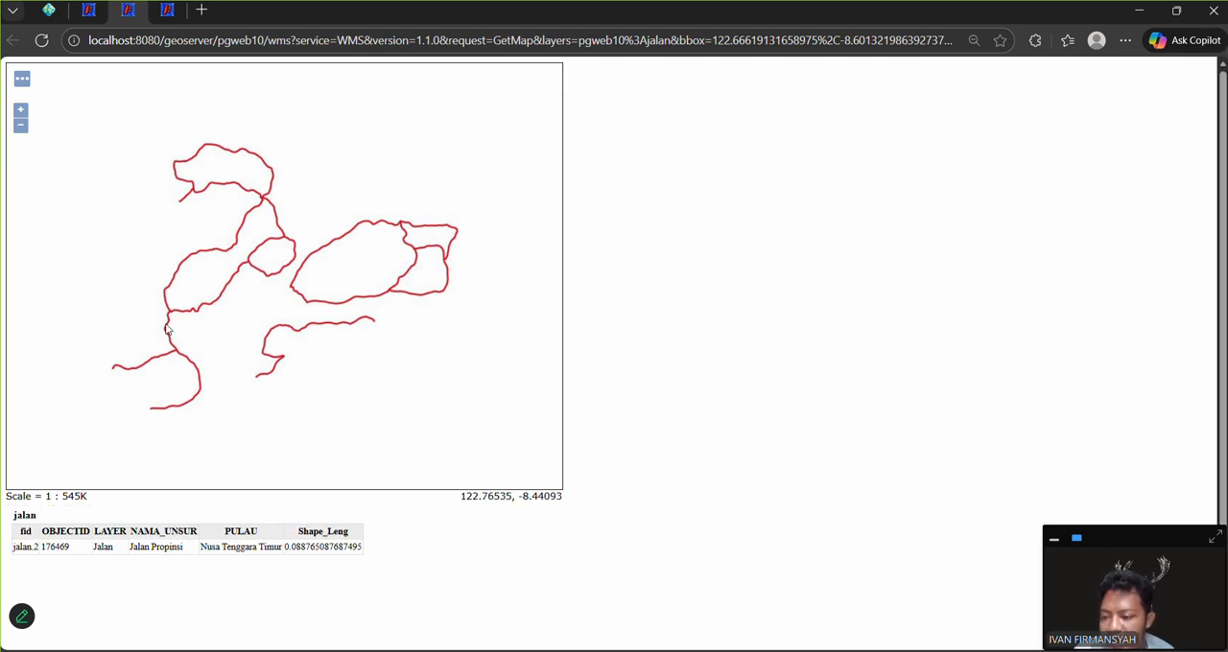
Step: Query the yellow southwestern district in the batas_kecamatan map preview and look through all columns of its attribute table
{"action": "left_click", "coordinate": [169, 10]}
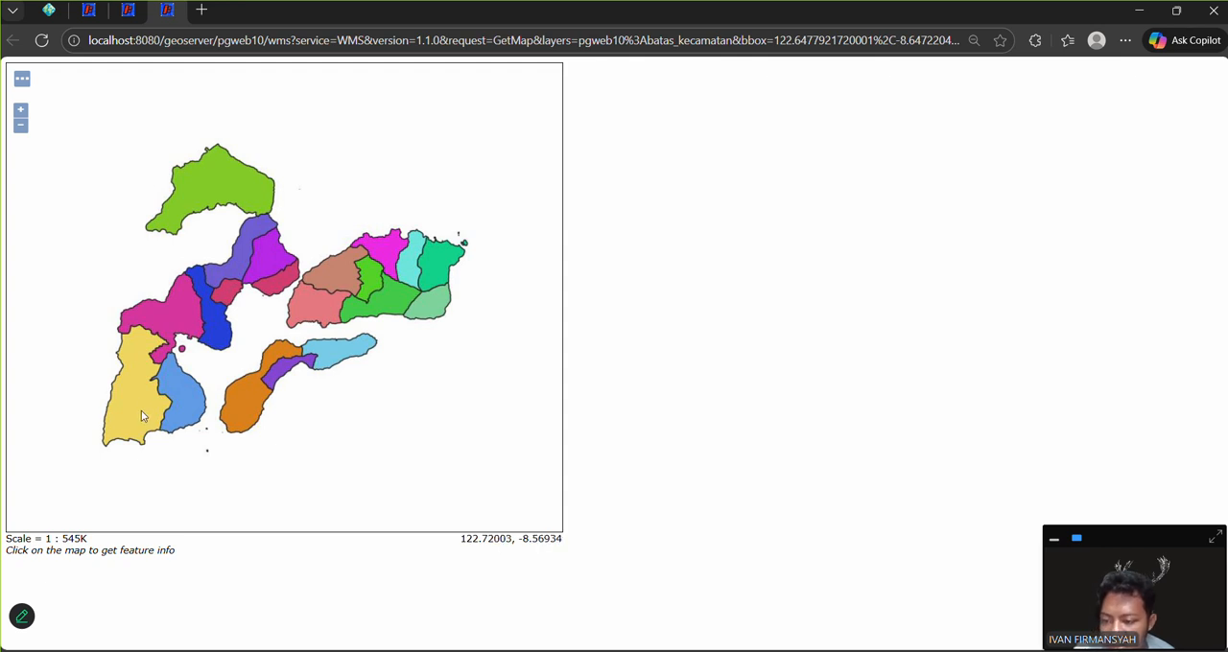
{"action": "left_click", "coordinate": [141, 415]}
{"action": "scroll", "coordinate": [550, 587], "scroll_direction": "down", "scroll_amount": 2}
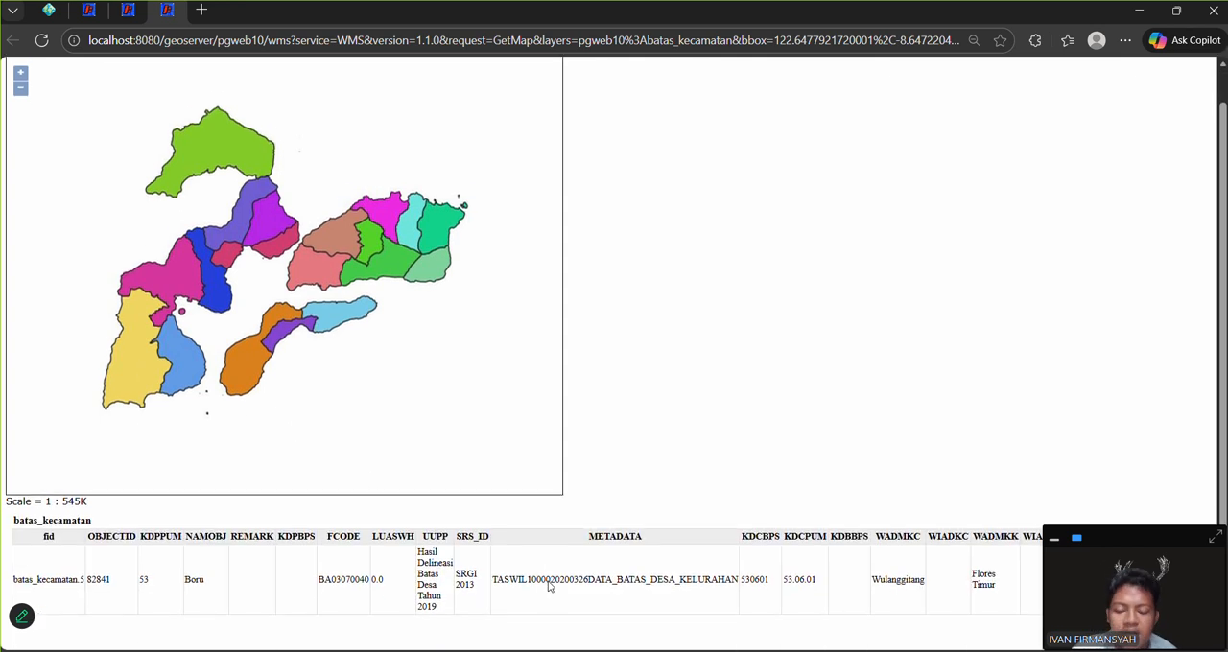
{"action": "scroll", "coordinate": [550, 586], "scroll_direction": "right", "scroll_amount": 5}
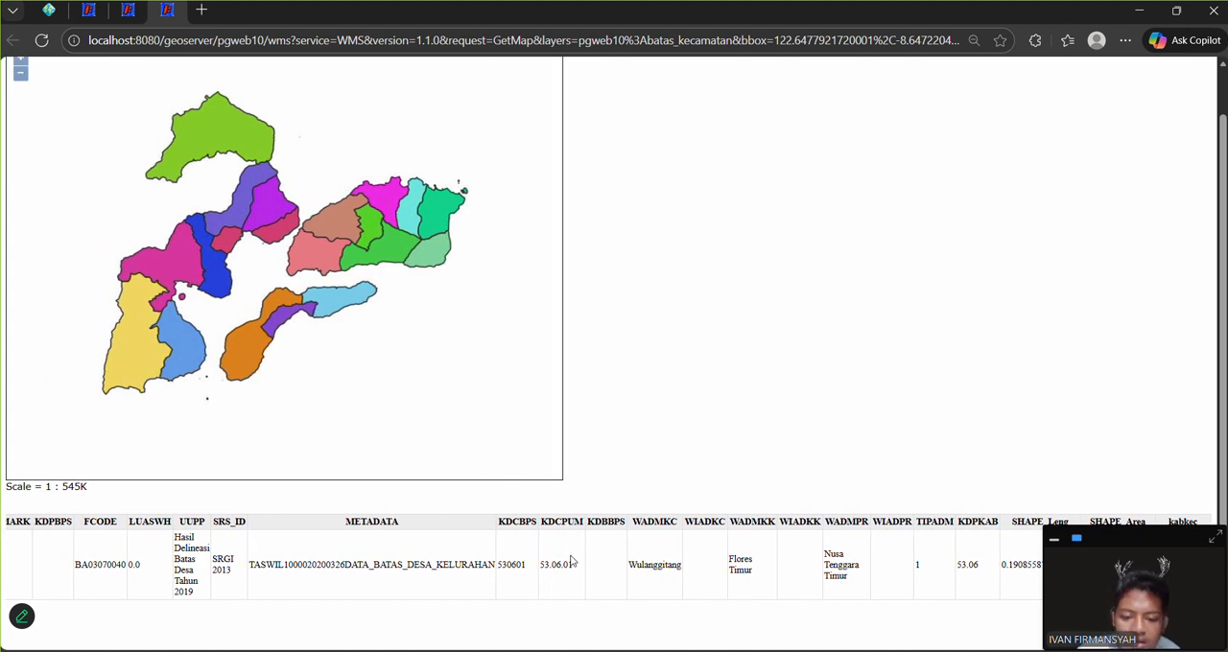
{"action": "scroll", "coordinate": [572, 561], "scroll_direction": "left", "scroll_amount": 4}
{"action": "scroll", "coordinate": [571, 562], "scroll_direction": "left", "scroll_amount": 2}
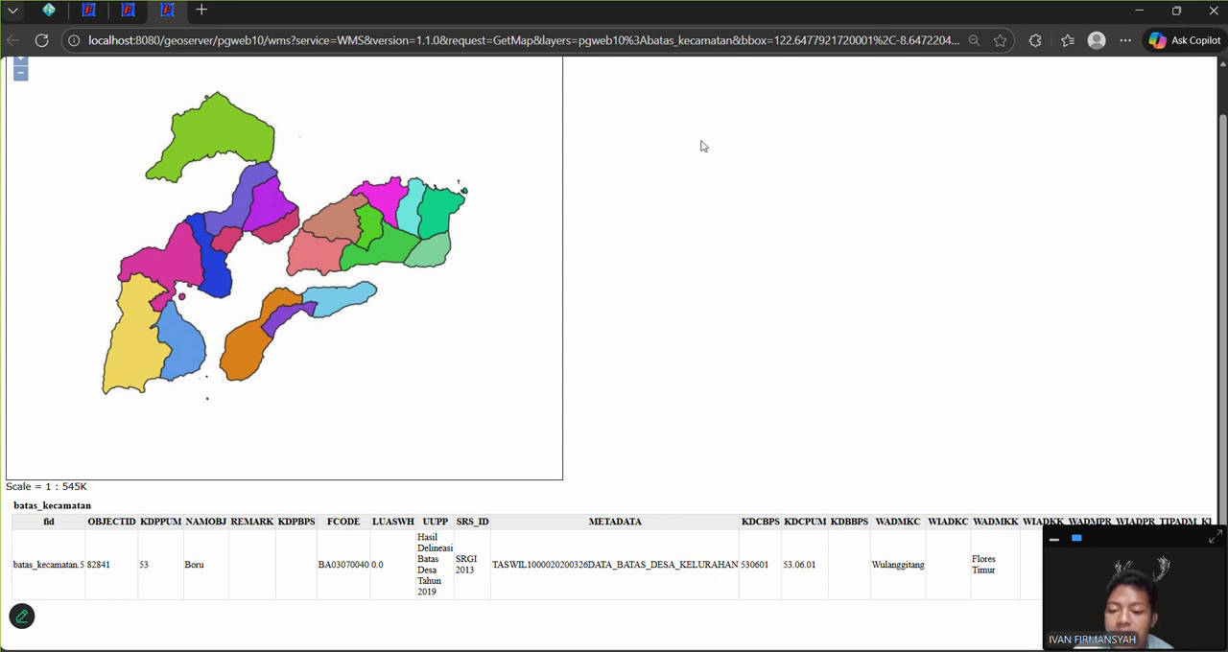
{"action": "scroll", "coordinate": [702, 137], "scroll_direction": "up", "scroll_amount": 1}
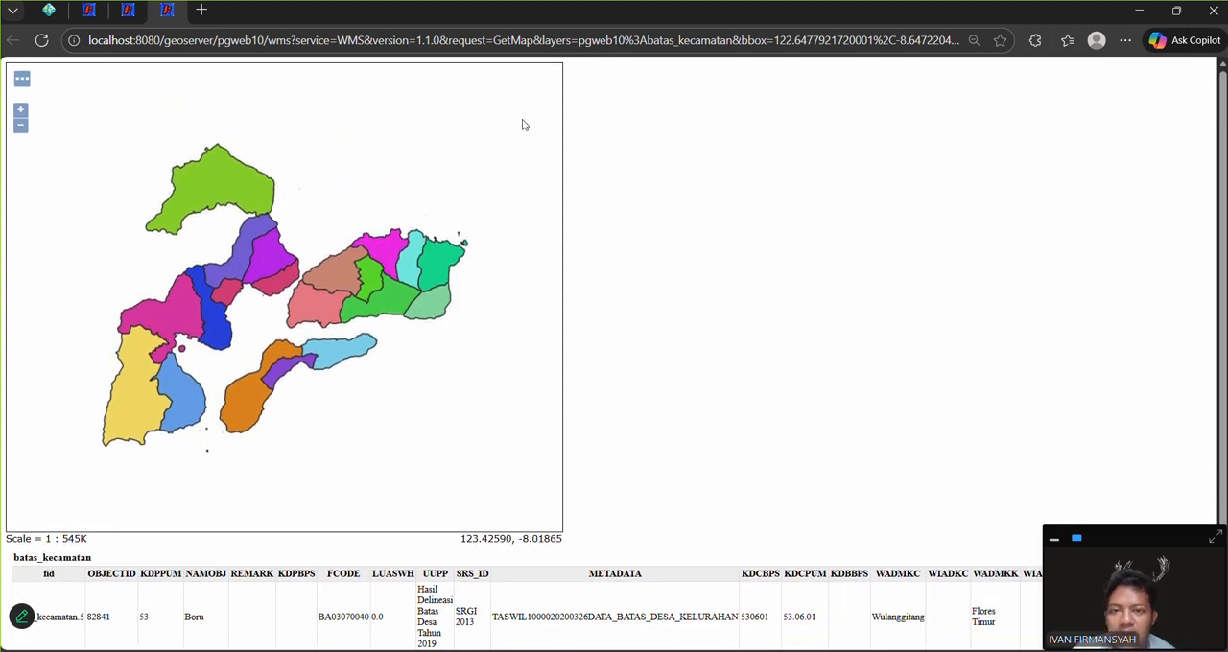